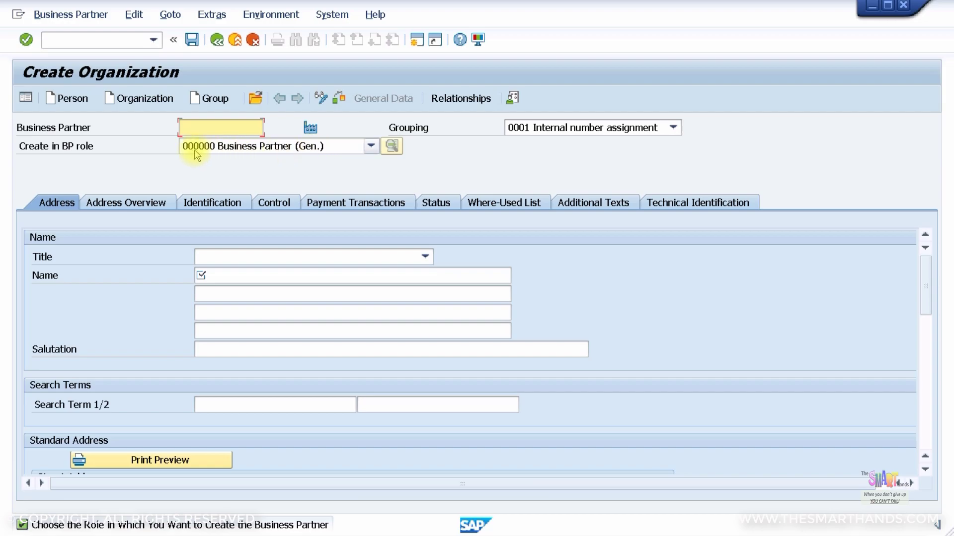
click(262, 149)
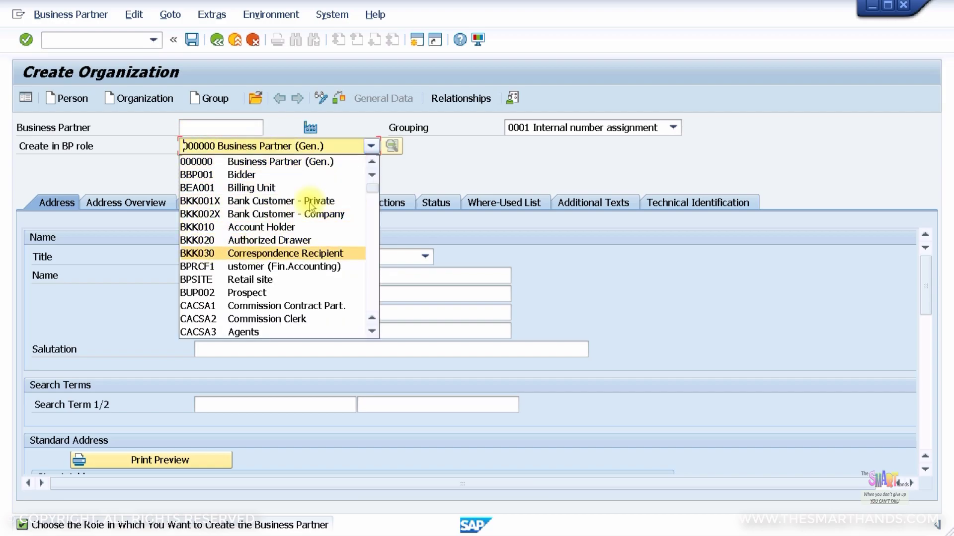
click(422, 160)
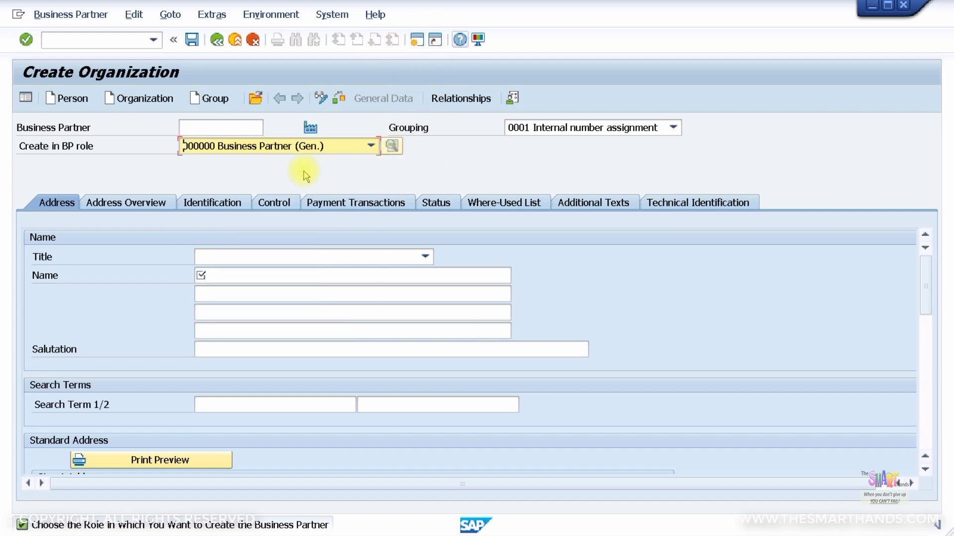
click(478, 40)
click(506, 59)
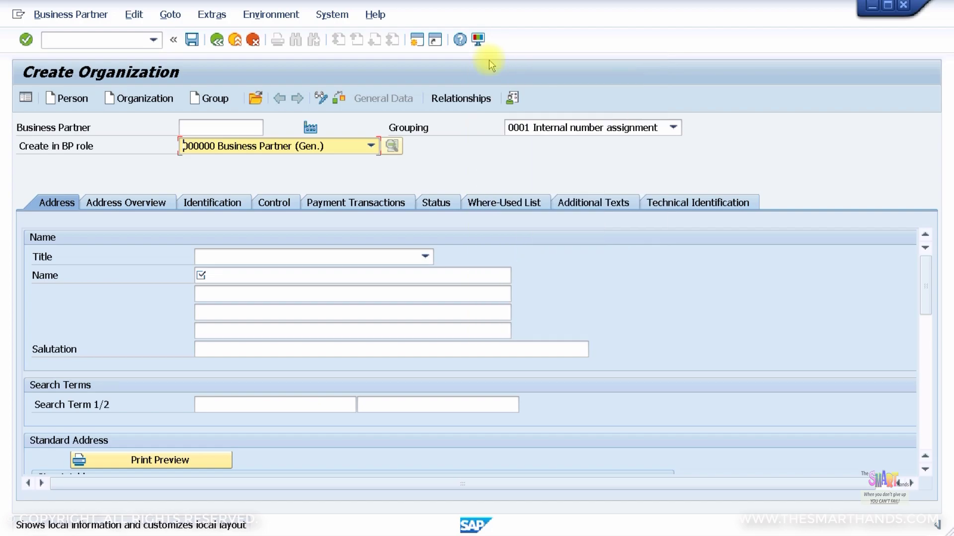
click(229, 161)
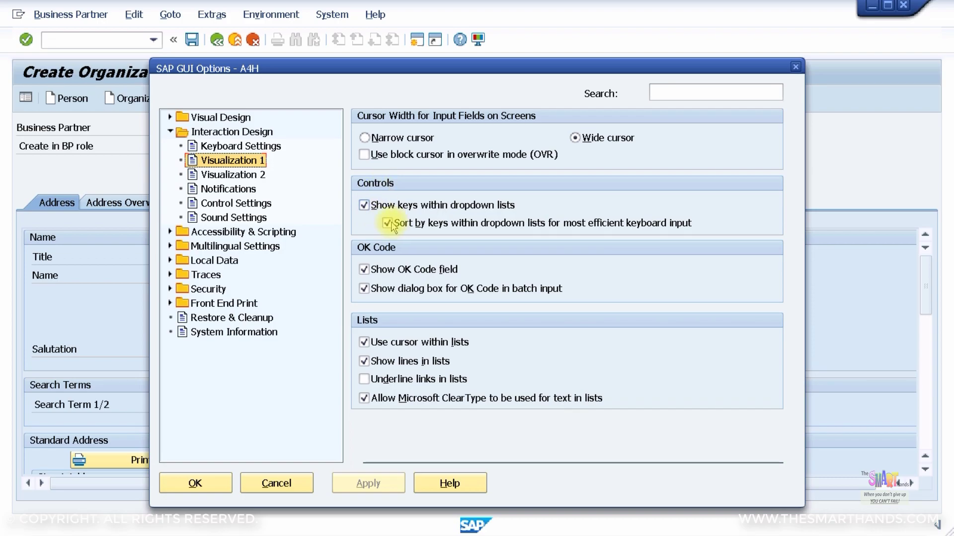
click(295, 491)
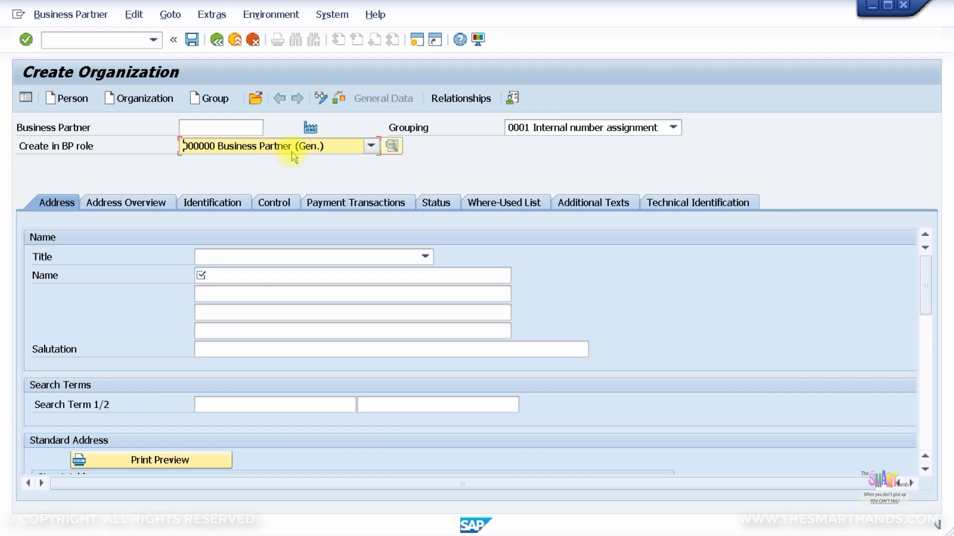
click(297, 150)
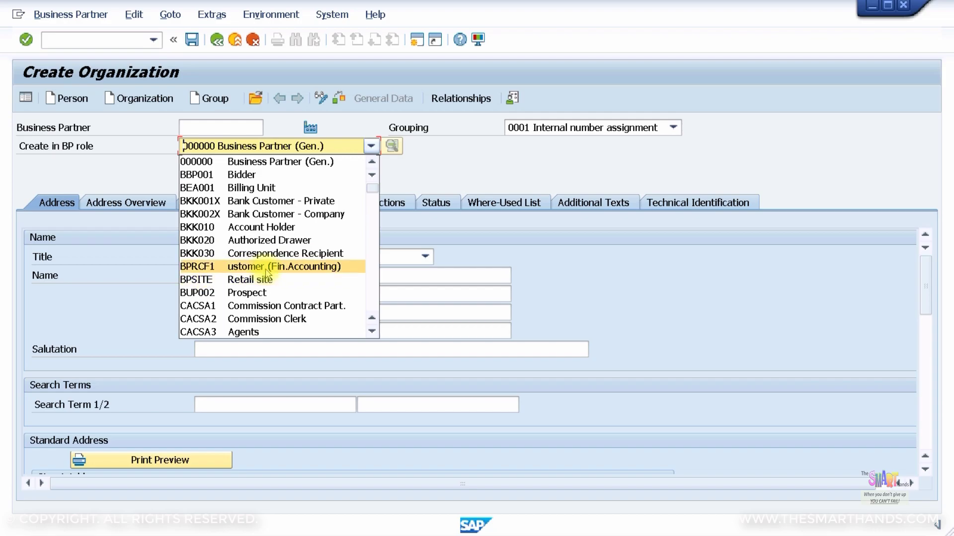
- Choose FLCU00 Customer (Fin.Accounting) from the business partner role list
click(345, 149)
click(351, 149)
scroll(273, 266, down, 5)
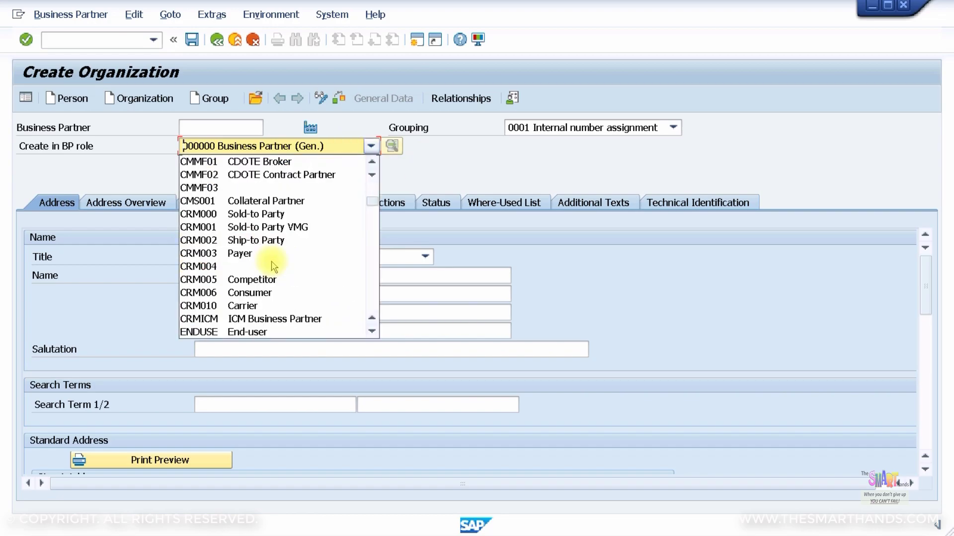
scroll(273, 266, down, 2)
scroll(273, 267, down, 1)
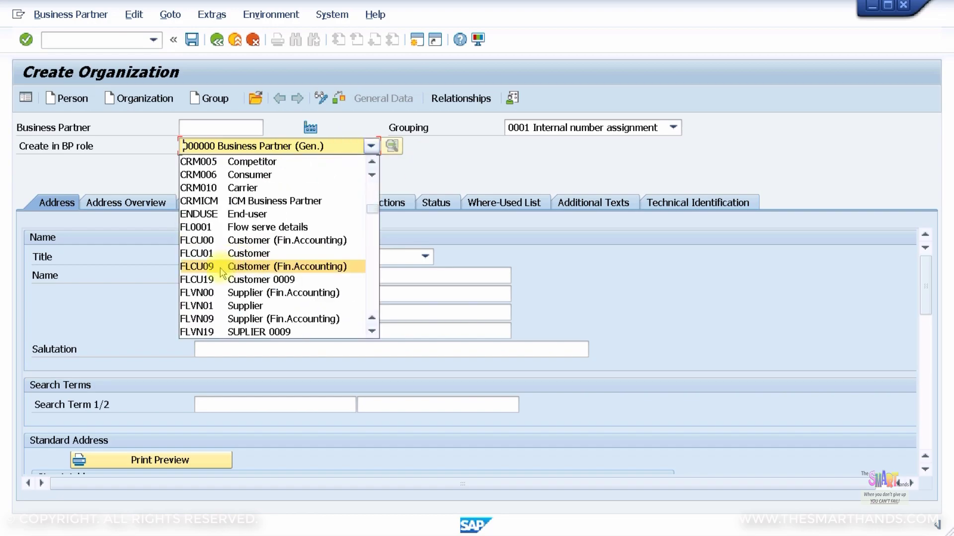
click(226, 242)
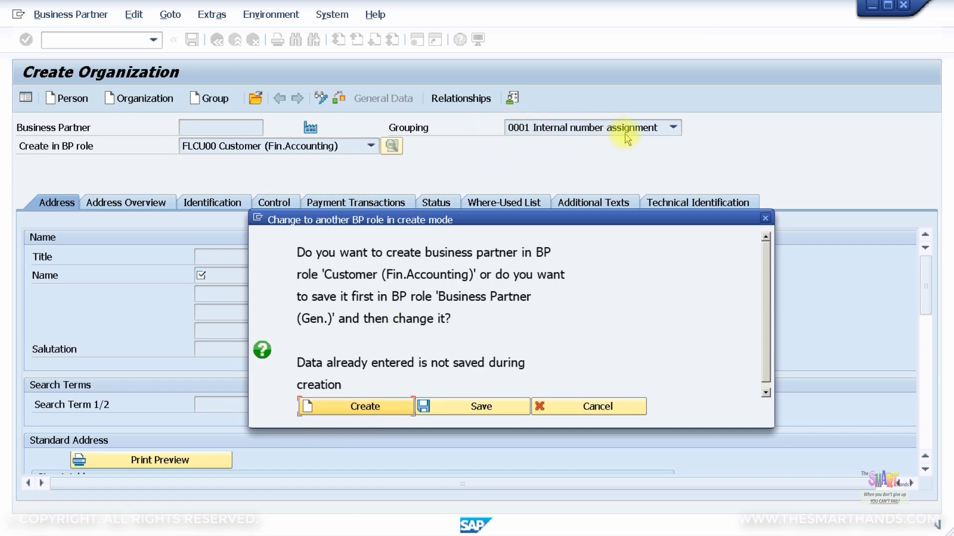
- Create the partner in the Customer (Fin.Accounting) role and set title 0003 Company
click(378, 405)
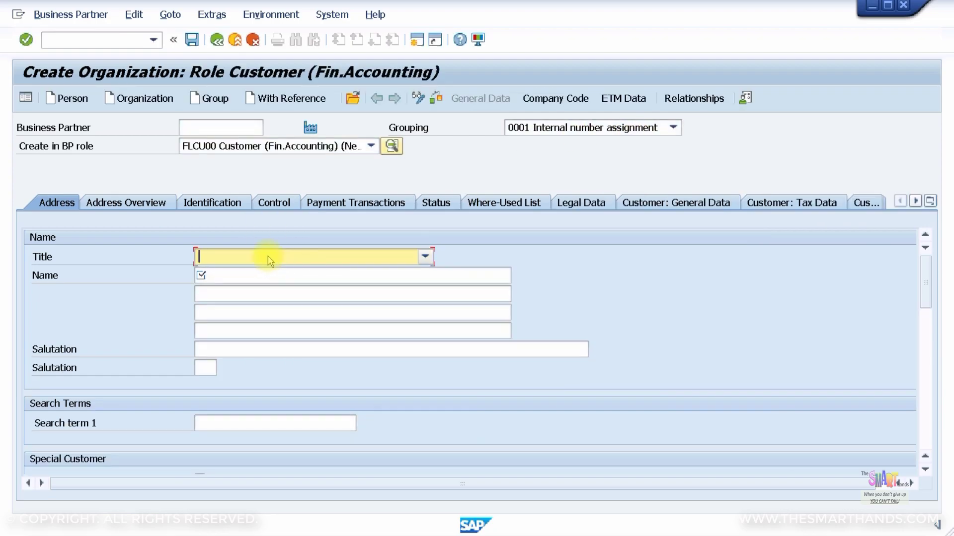
click(270, 258)
click(251, 274)
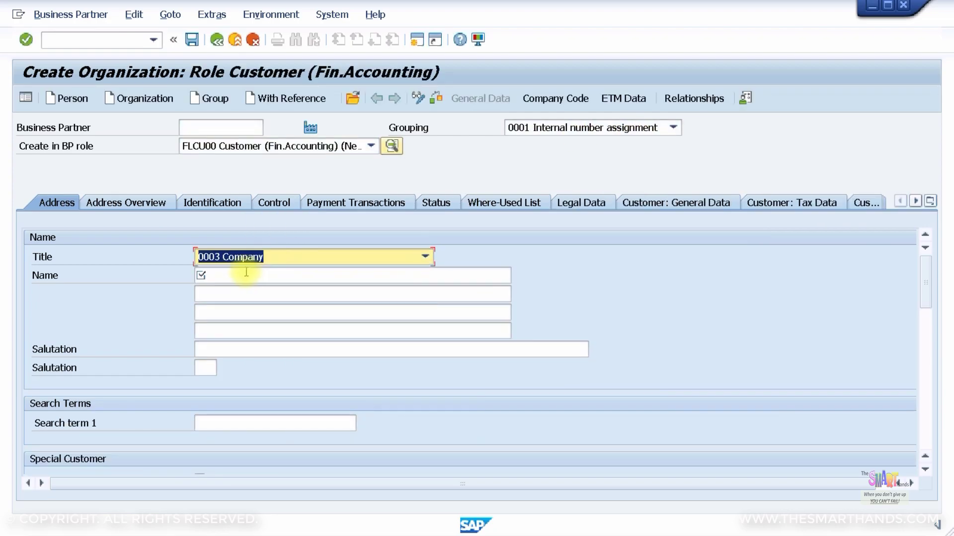
- Enter the name ABC Ltd and search term ABC
click(245, 273)
text(ABC Ltd)
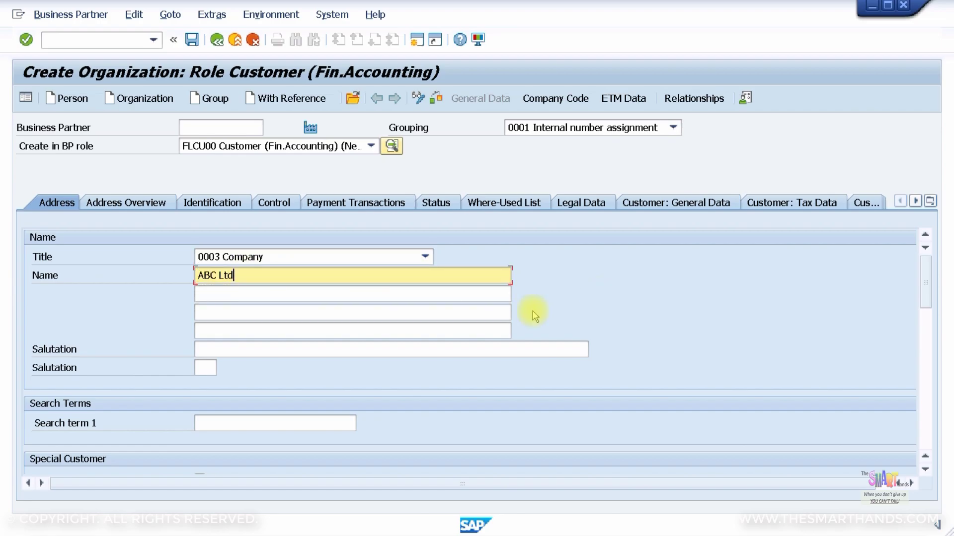
click(237, 424)
text(ABC)
scroll(330, 419, down, 3)
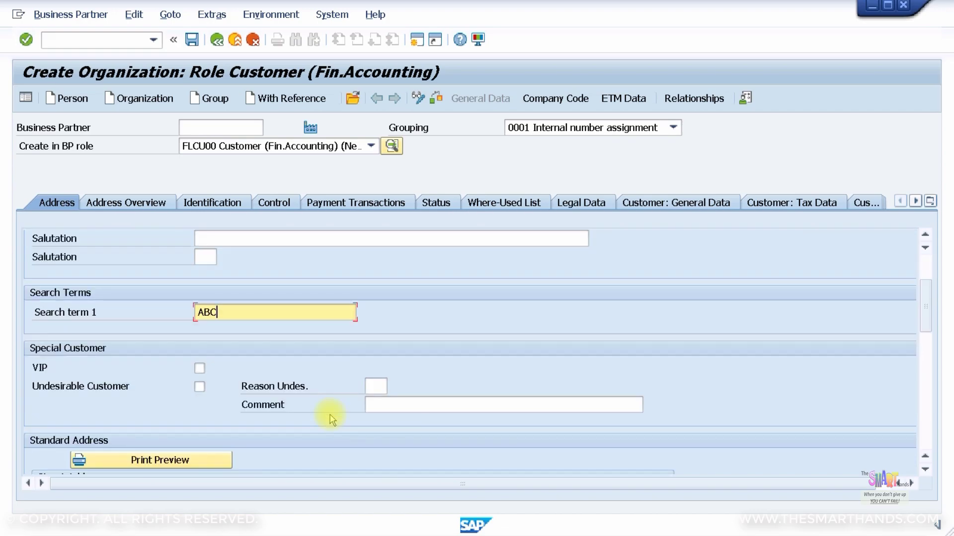
scroll(332, 420, down, 2)
scroll(332, 420, down, 2)
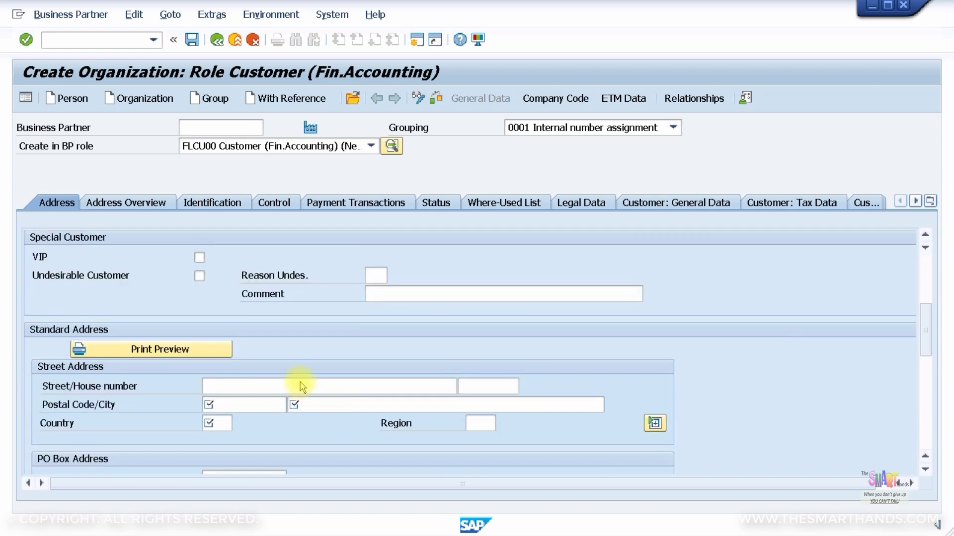
click(300, 385)
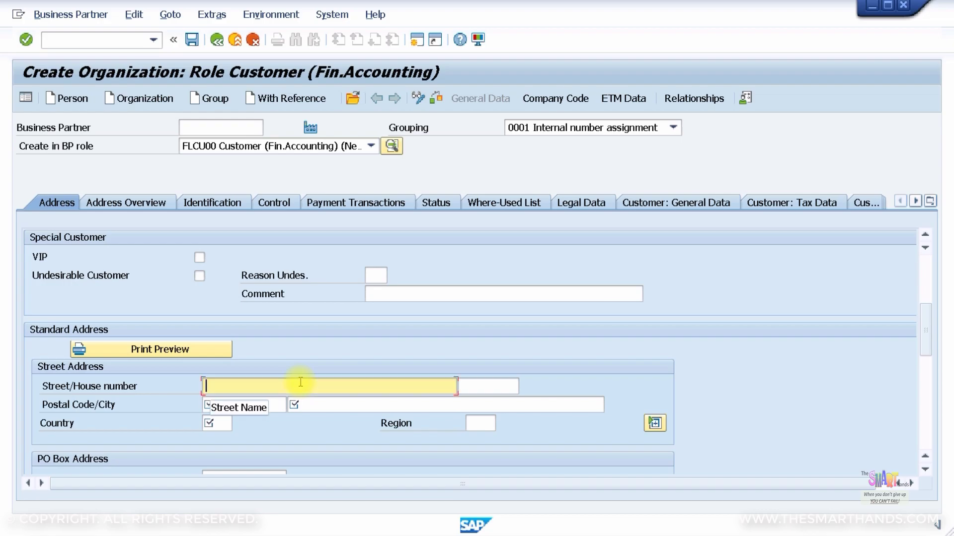
text(500)
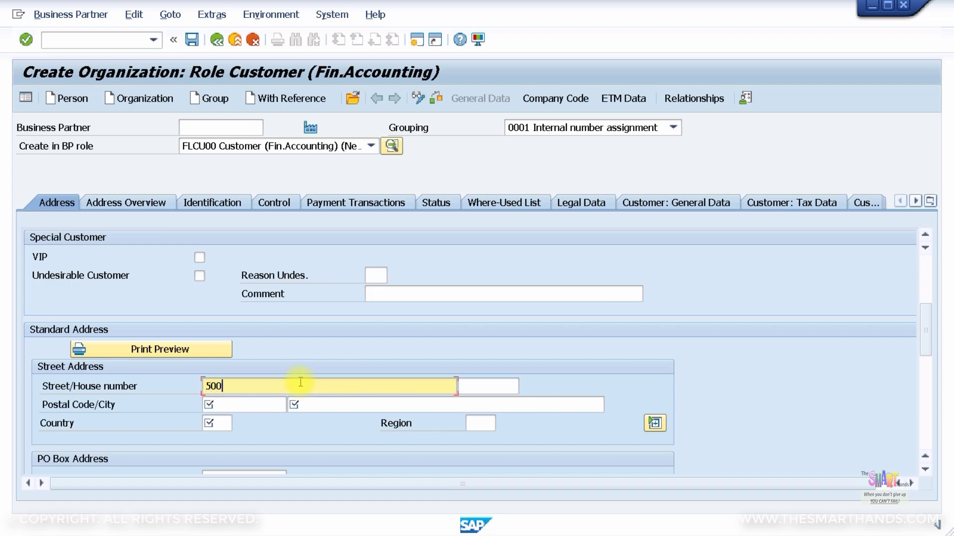
key(BackSpace)
key(BackSpace)
text(Kingsbury street)
key(Tab)
text(500)
key(Tab)
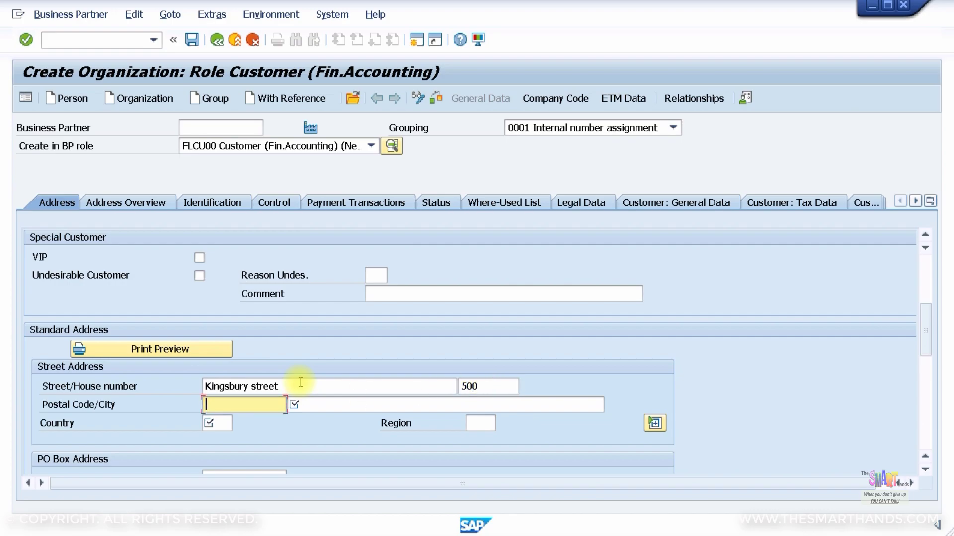
text(60)
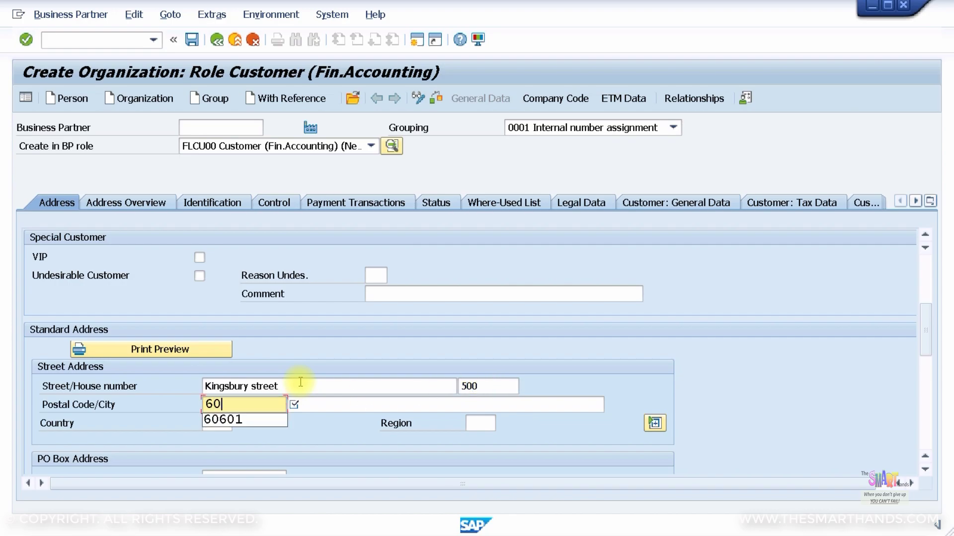
text(601)
key(Tab)
text(Chicago)
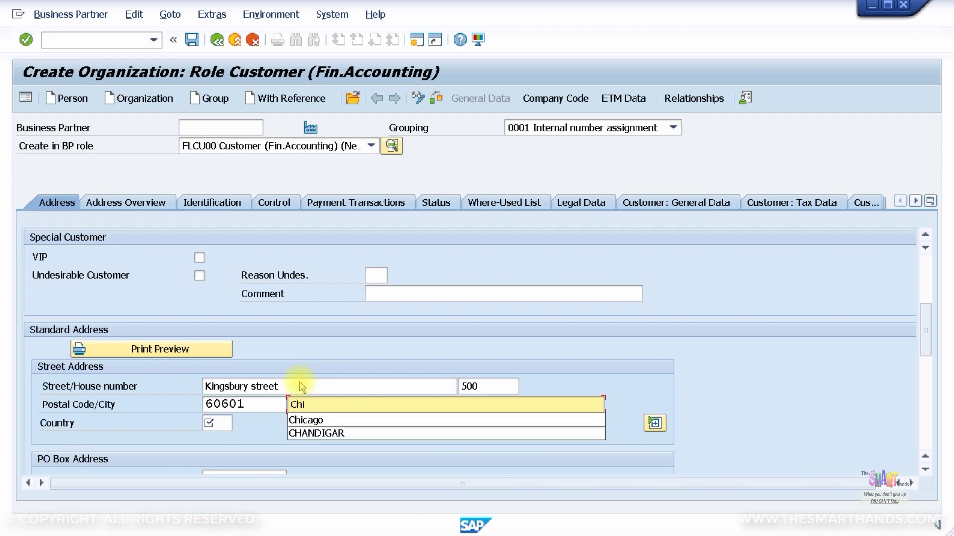
- Set country US, region IL and language EN English
key(Tab)
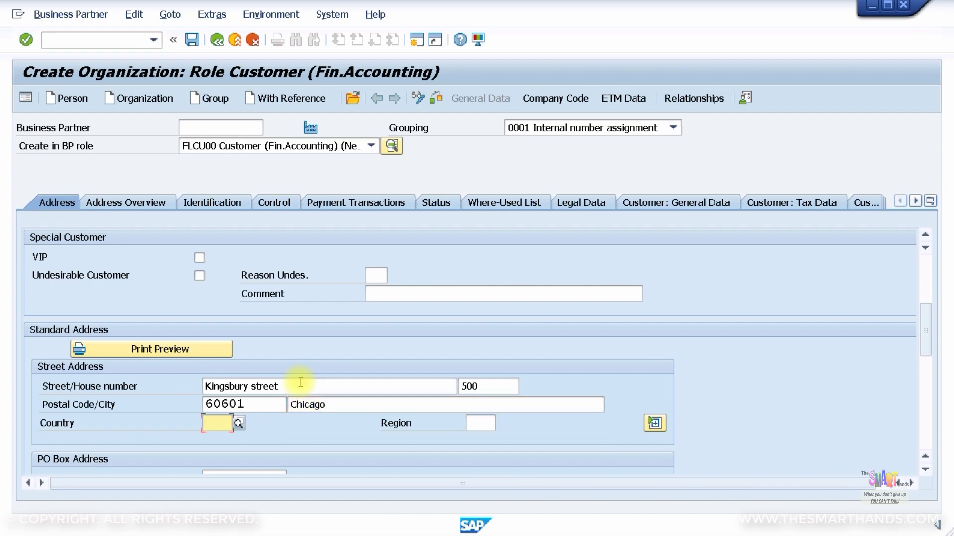
text(US)
key(Tab)
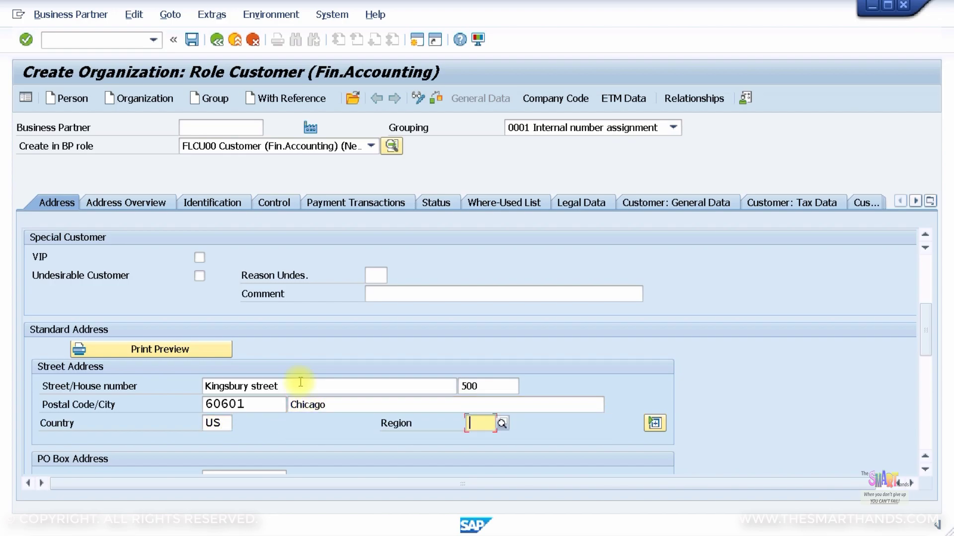
text(IL)
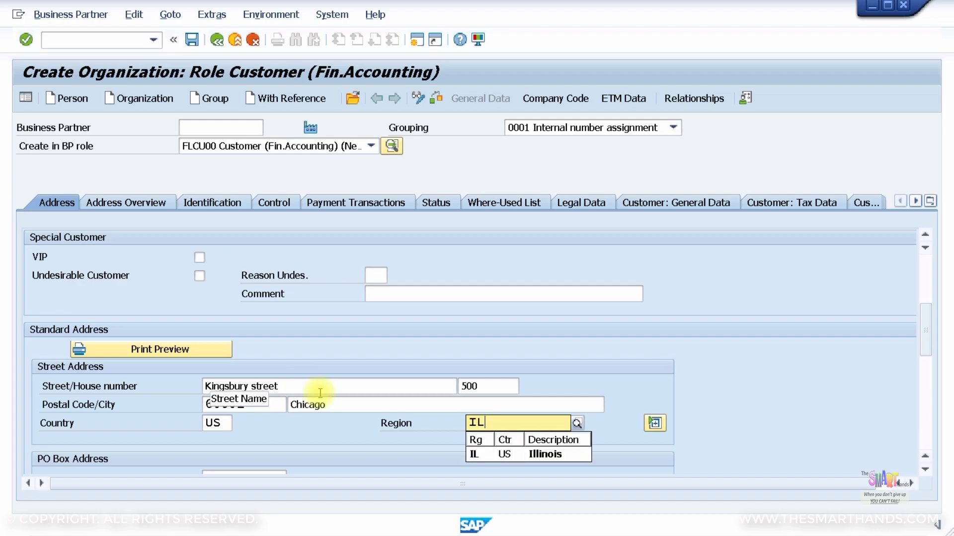
click(545, 454)
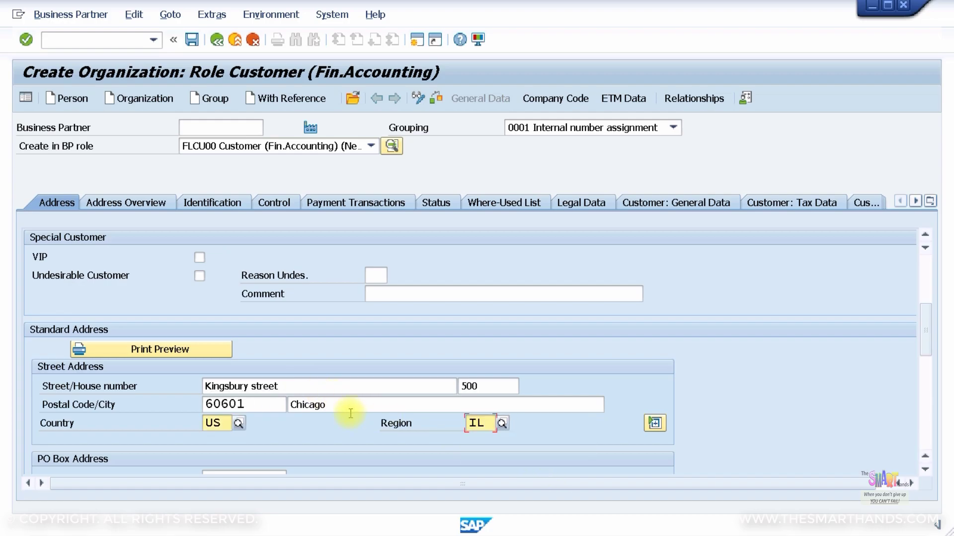
scroll(350, 414, down, 3)
scroll(341, 412, down, 1)
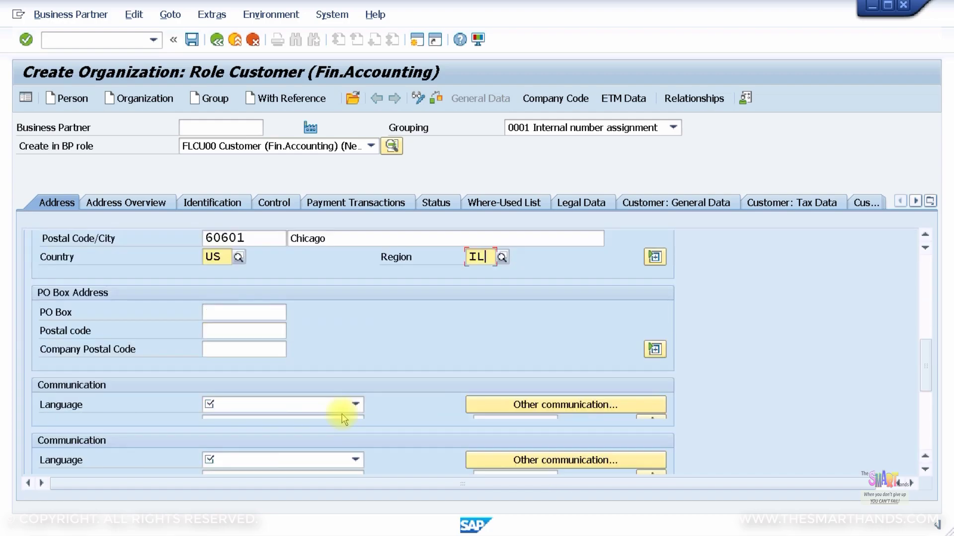
click(311, 407)
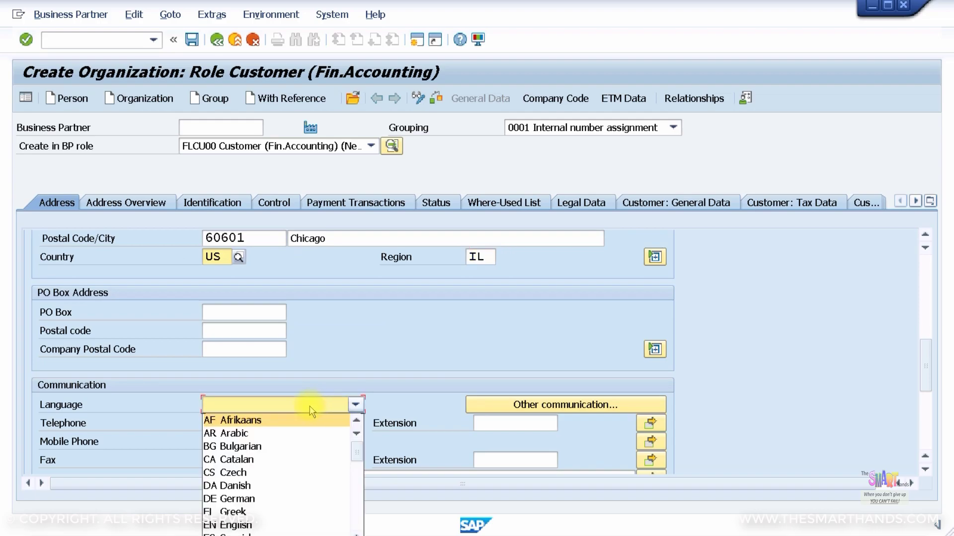
click(246, 527)
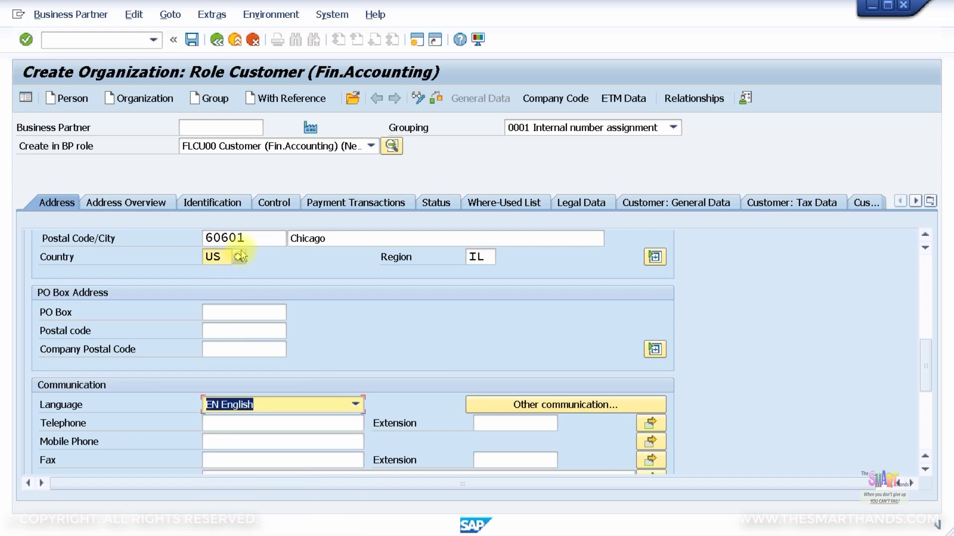
click(546, 100)
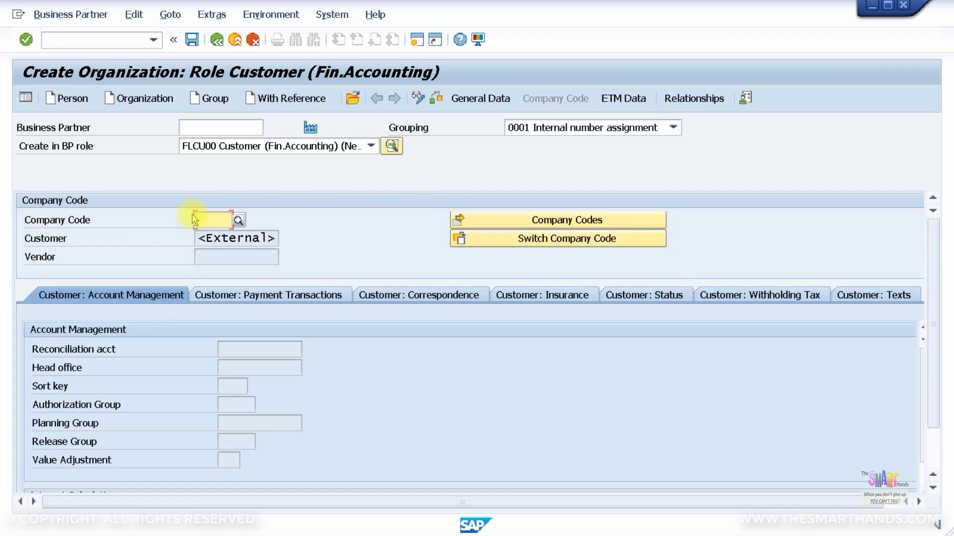
- Enter company code M001, pick reconciliation account 102010 Domestic Customers, and save the partner
text(M001)
key(Return)
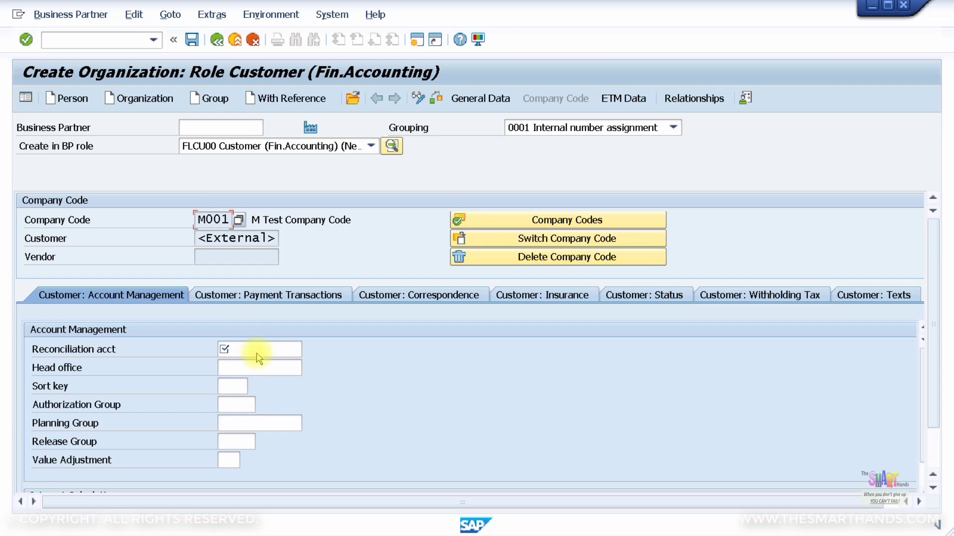
click(257, 352)
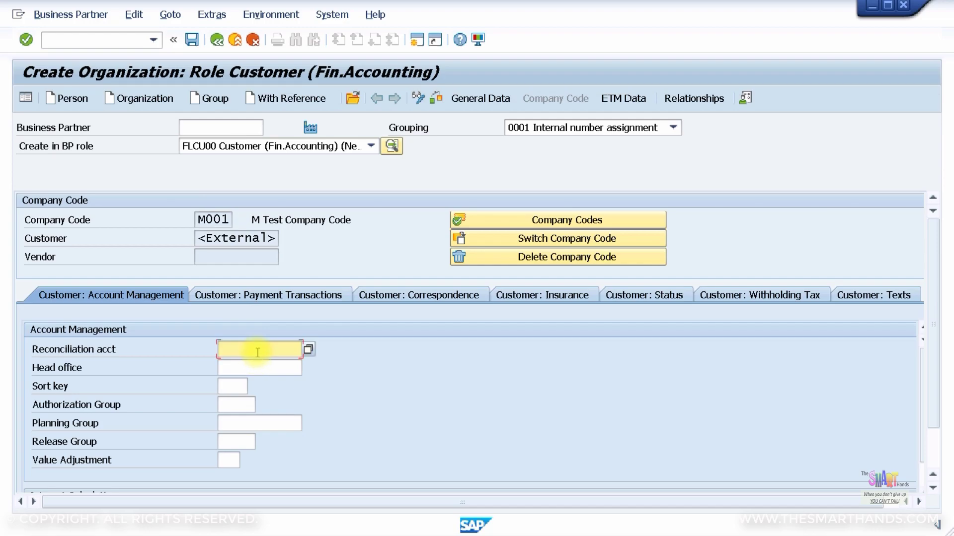
click(308, 352)
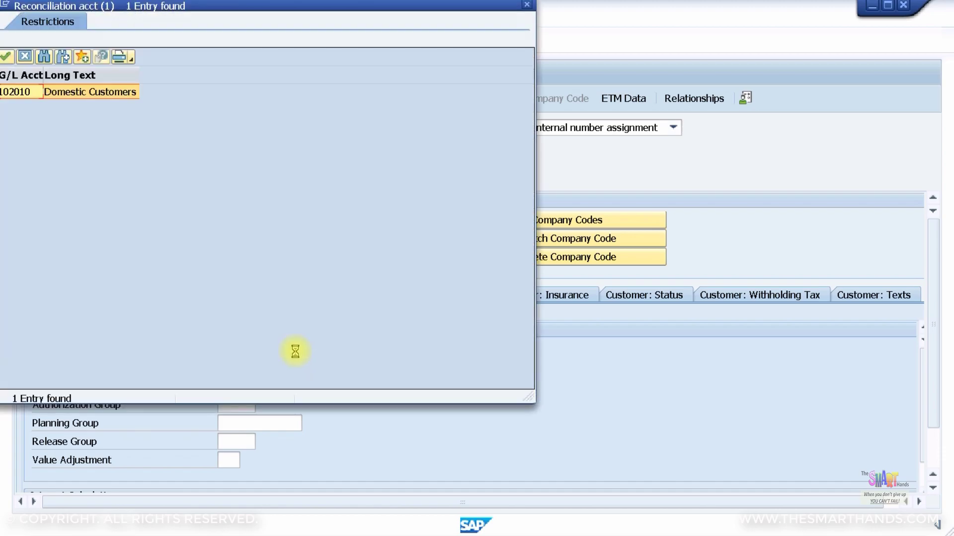
drag(283, 7, 368, 100)
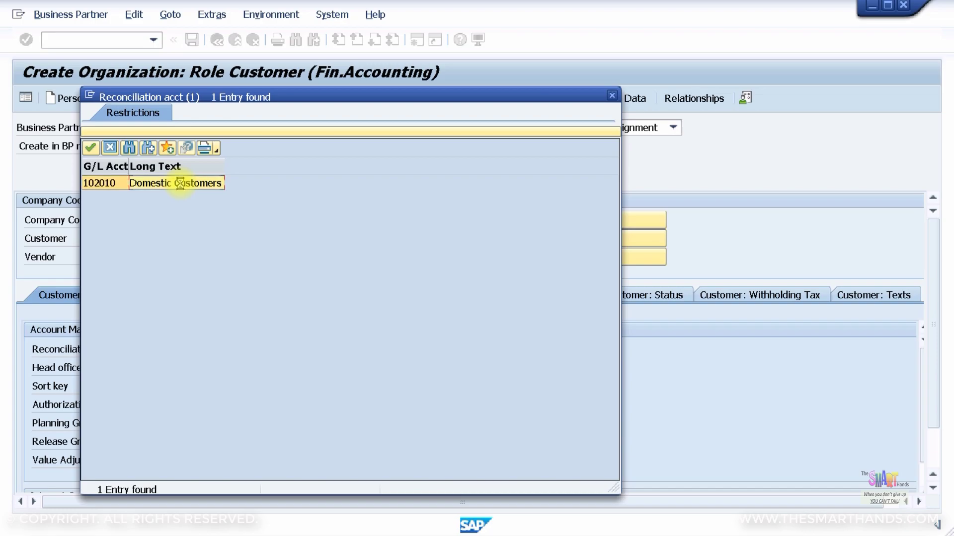
double_click(182, 189)
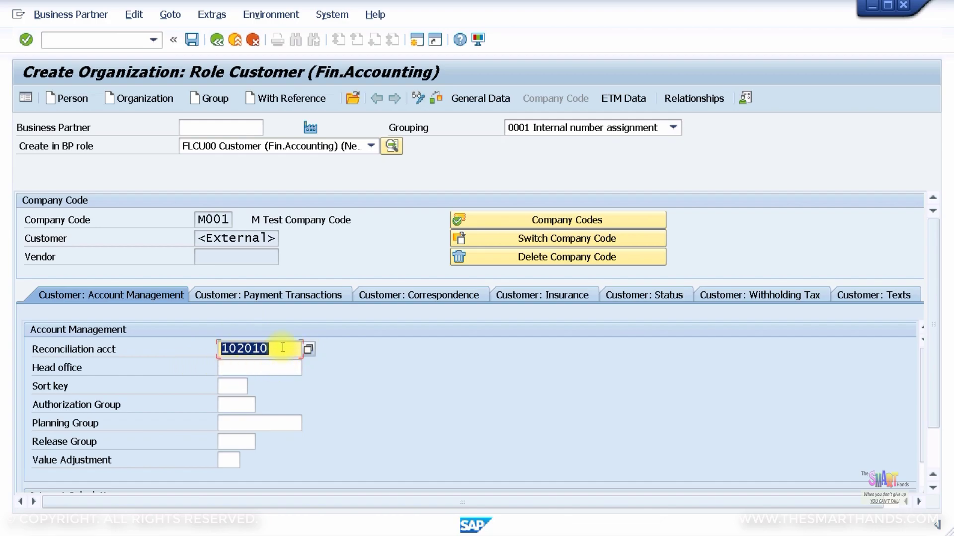
click(191, 39)
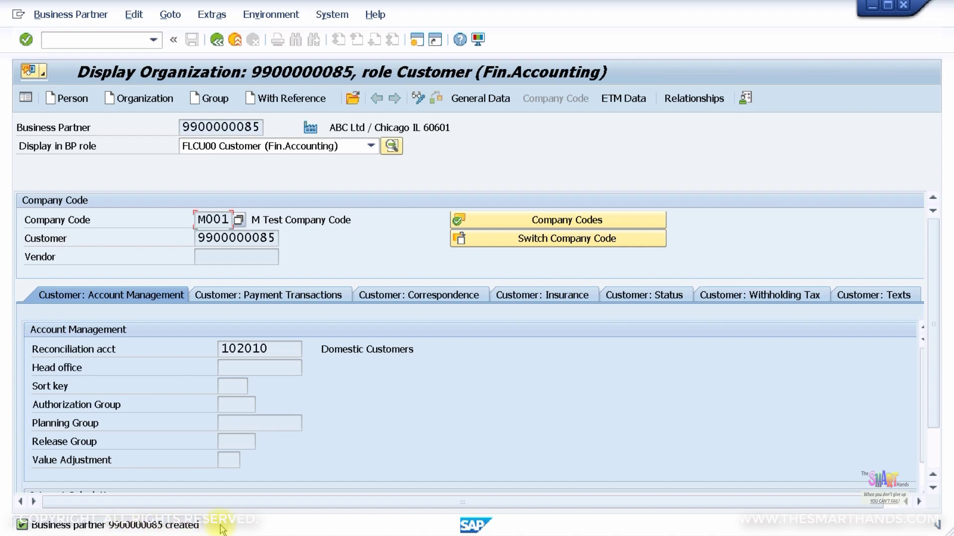
- Go back from the customer record to the SAP Easy Access menu
click(216, 39)
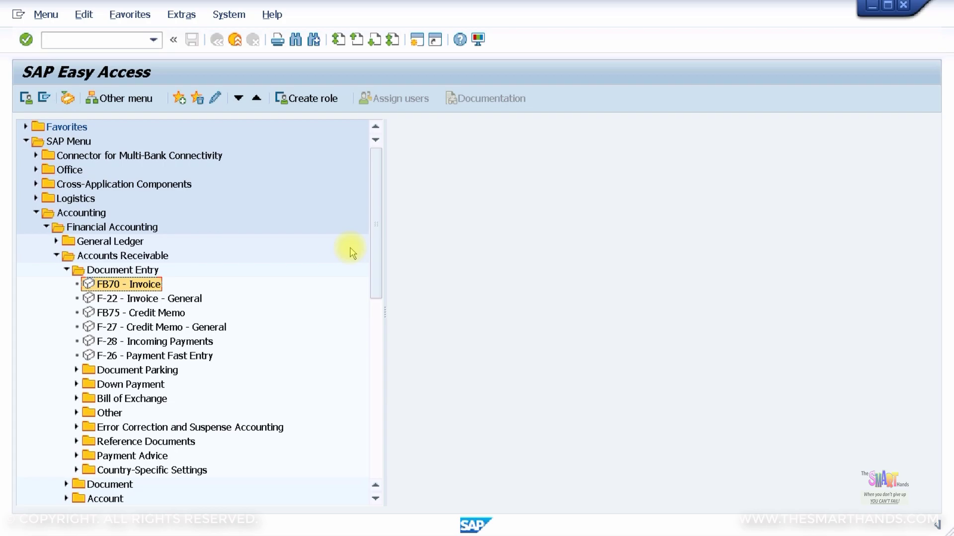
- Start an FB70 Invoice and paste in the new customer's number
double_click(130, 288)
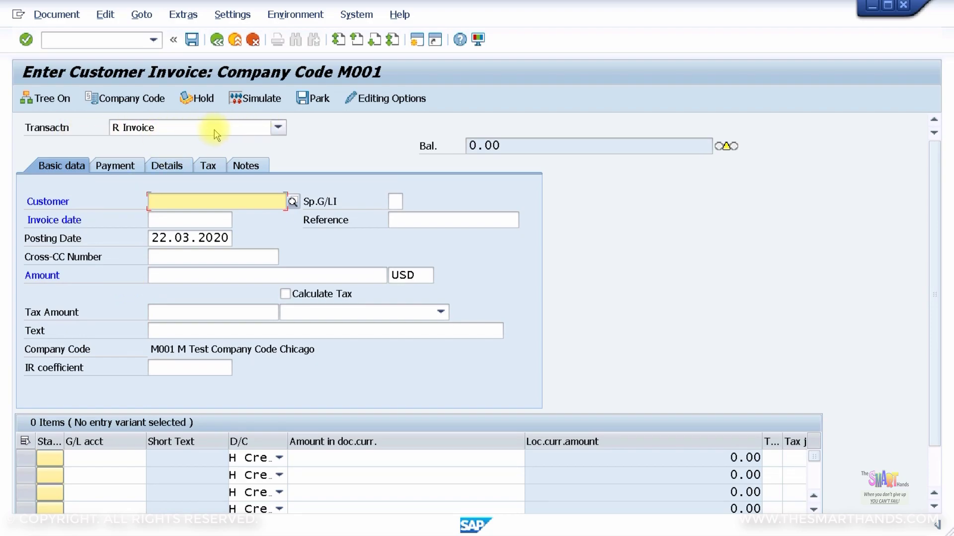
click(216, 128)
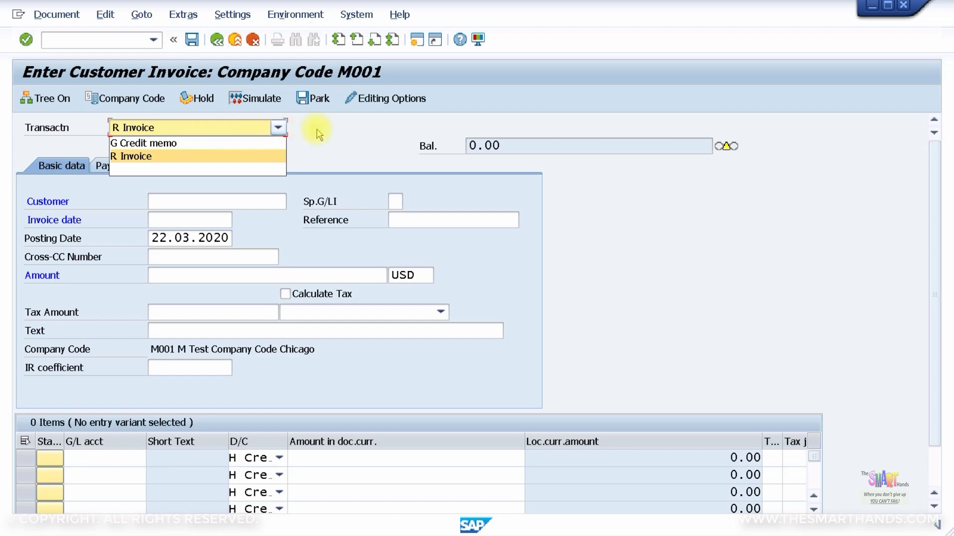
click(189, 158)
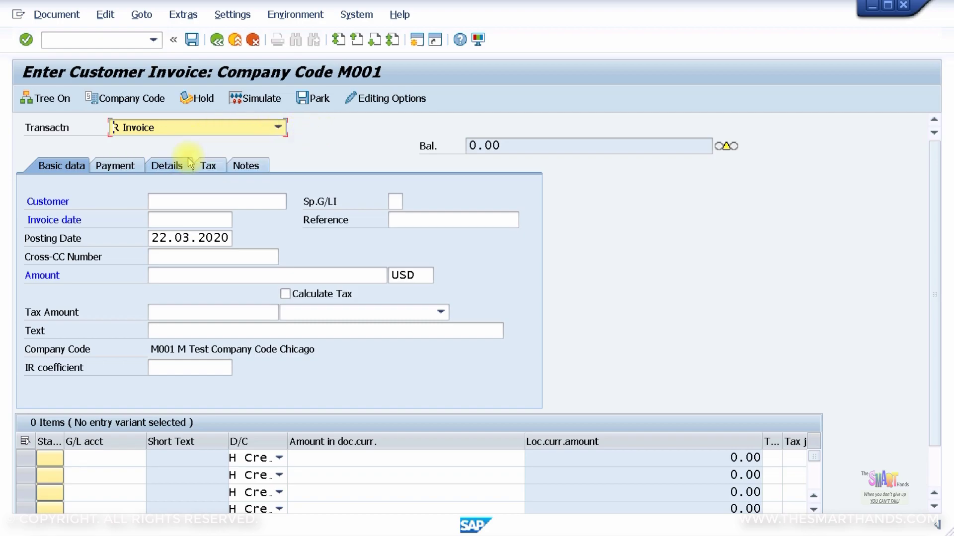
click(193, 203)
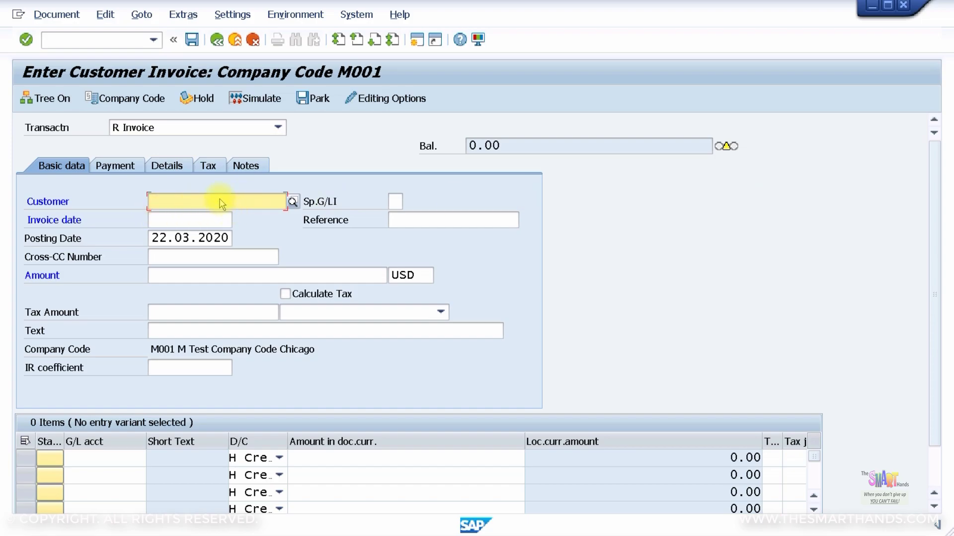
key(ctrl+v)
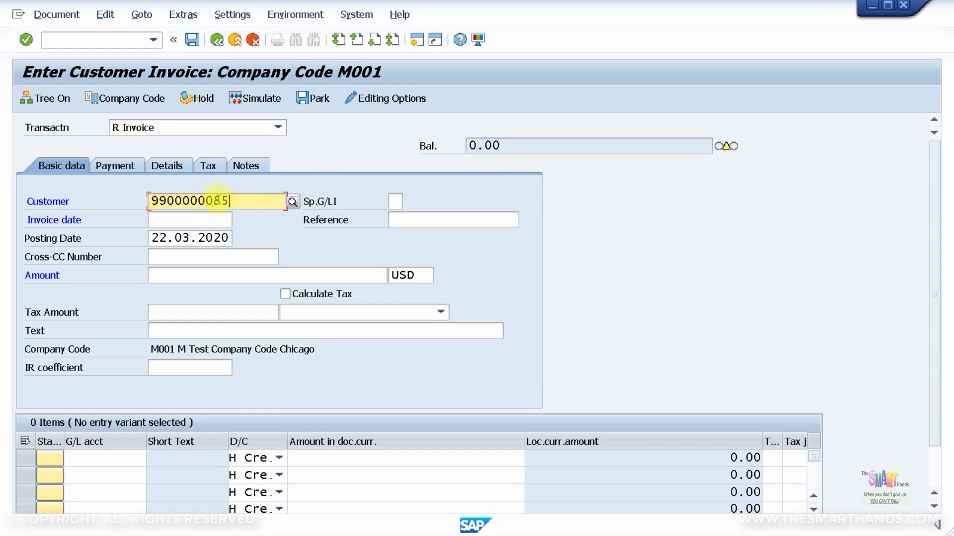
- Set invoice date 15.02.2020, reference TEST_CUSTOMER, posting date 18.02.2020 and amount 600 USD
click(184, 223)
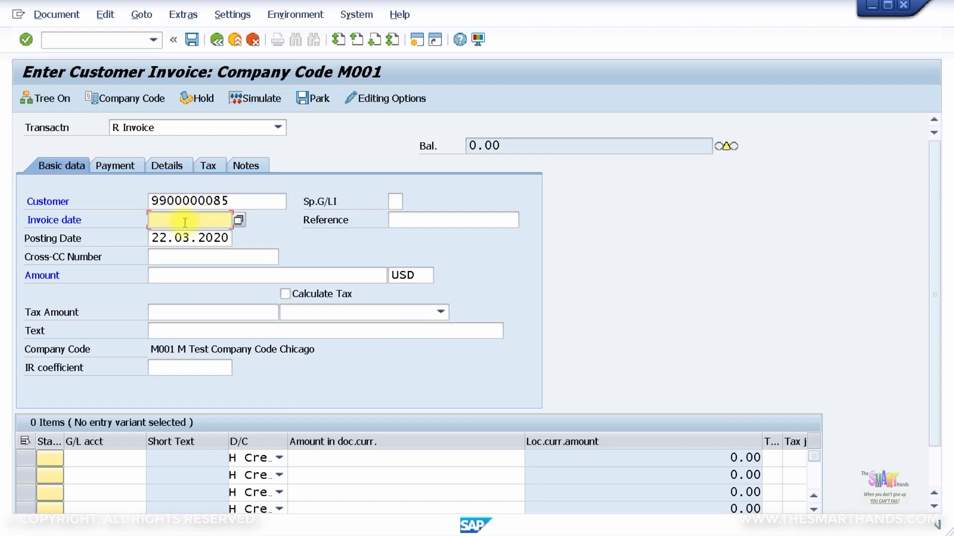
text(15.02.2020)
key(Tab)
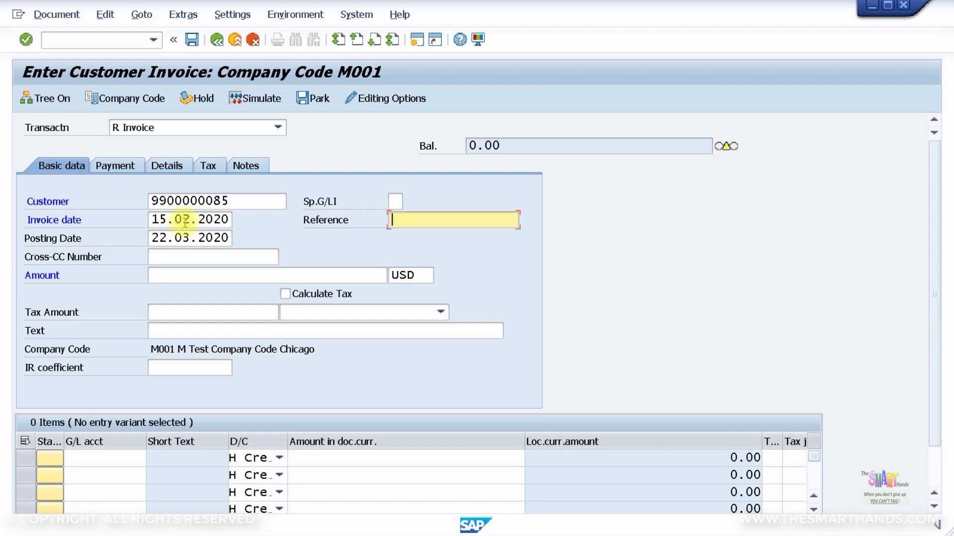
text(TEST_CUSTOM)
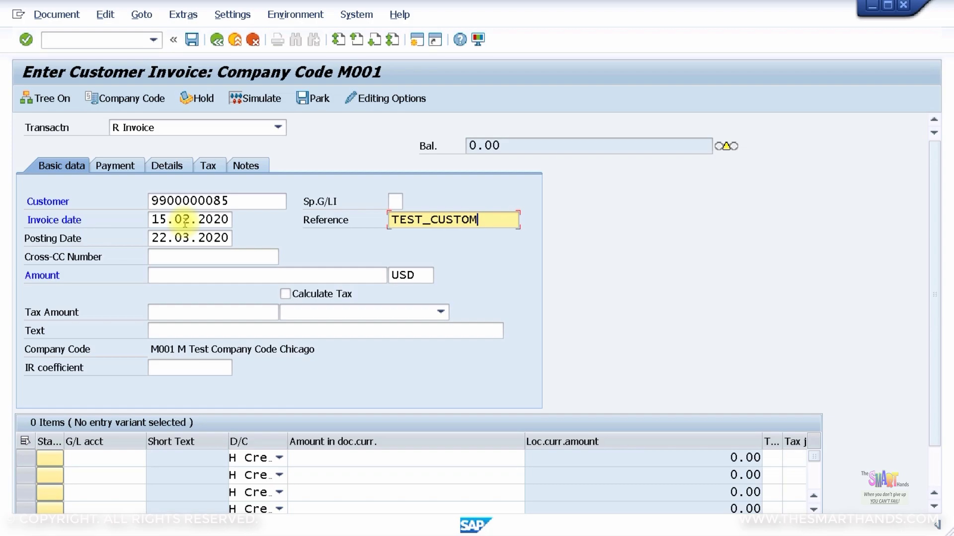
text(ER)
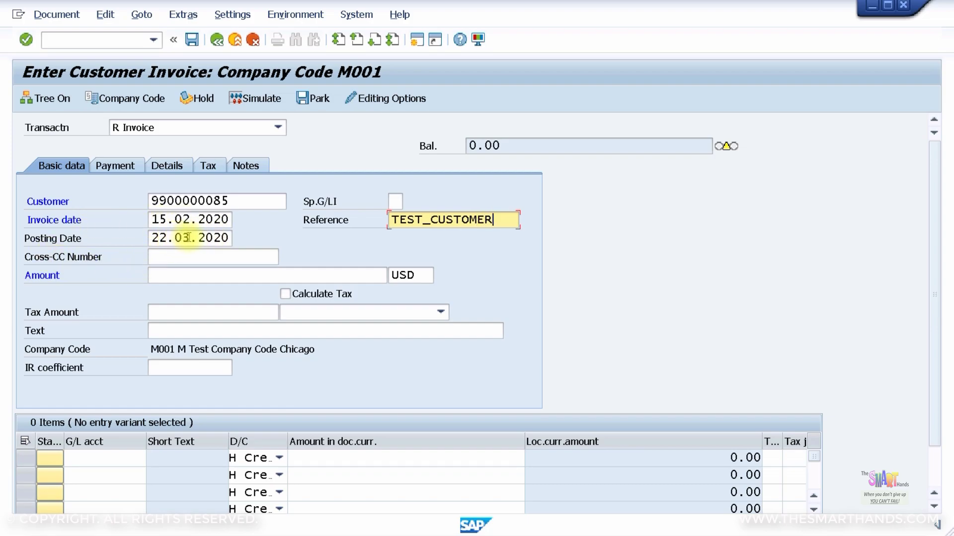
drag(191, 238, 115, 238)
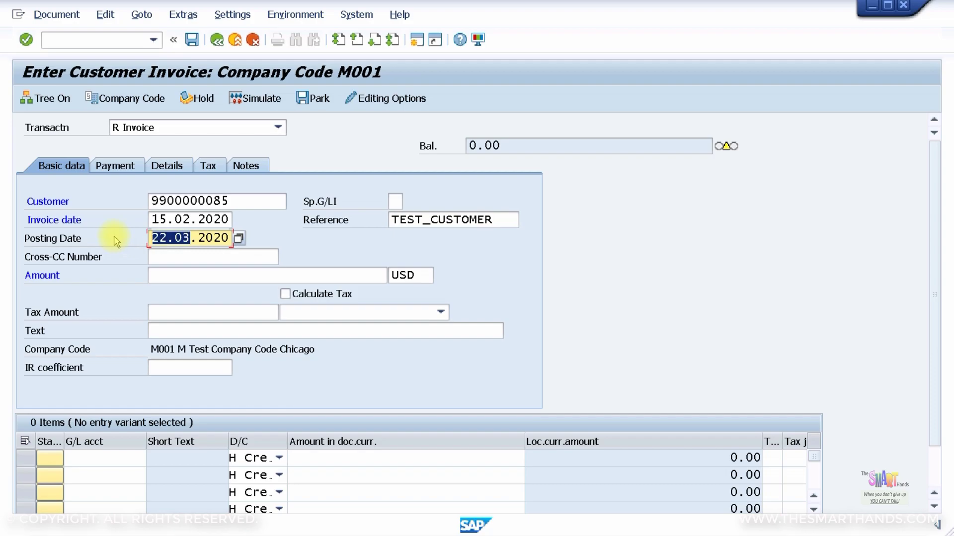
text(18.02)
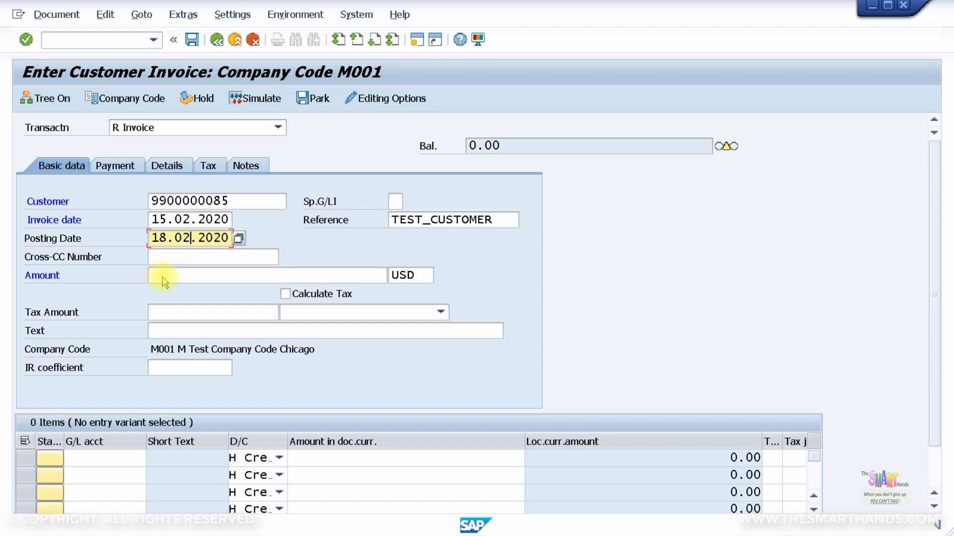
click(266, 275)
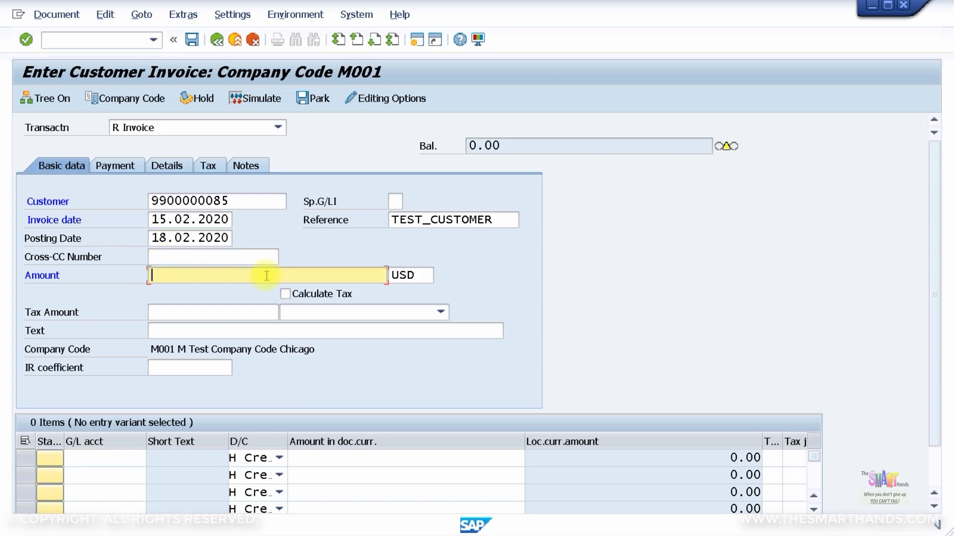
text(600)
click(263, 332)
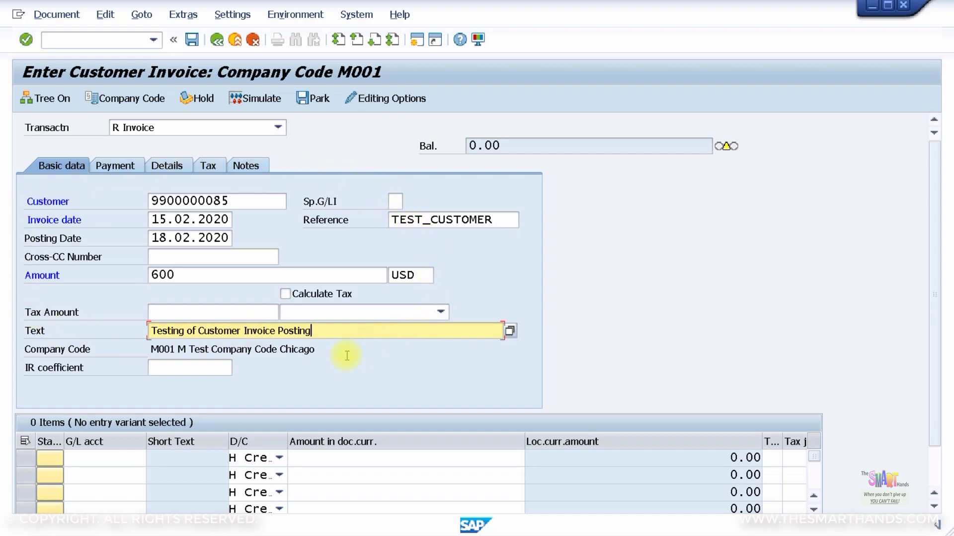
click(104, 458)
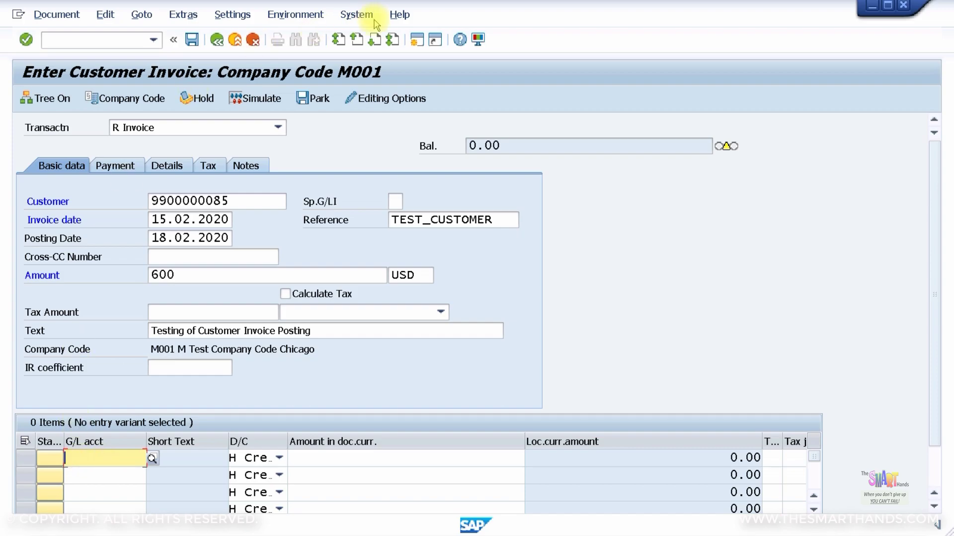
- In a new session, run FS00 and replace the account number with 401001
click(417, 39)
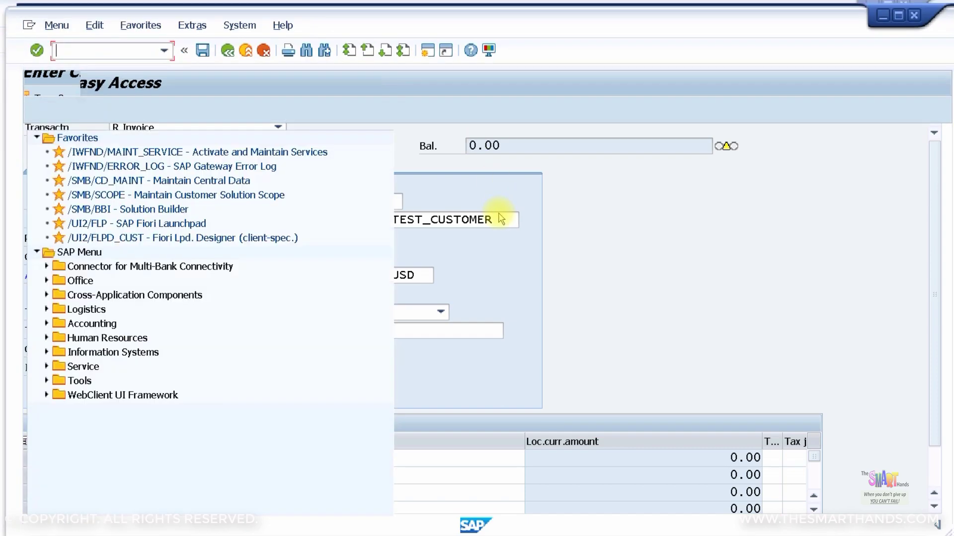
text(fs00)
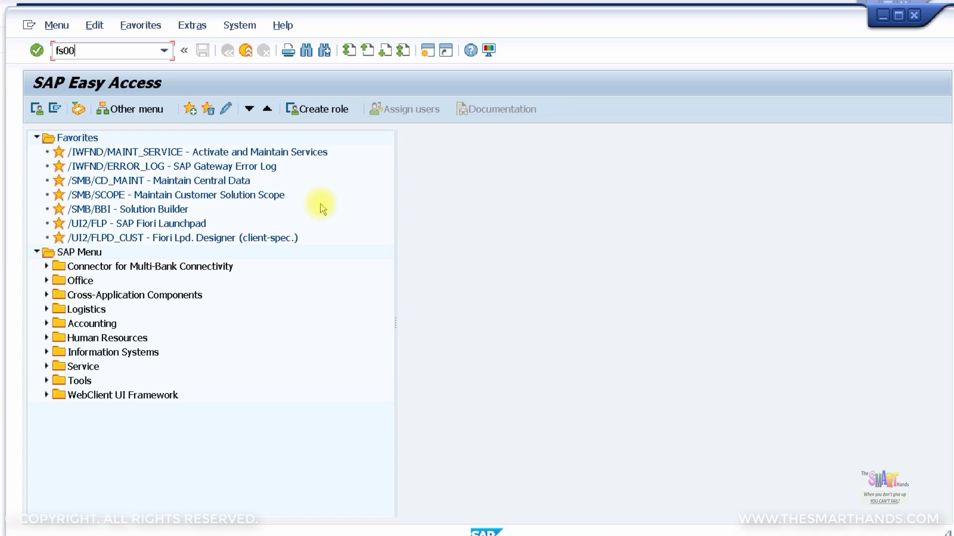
key(Return)
drag(207, 138, 138, 138)
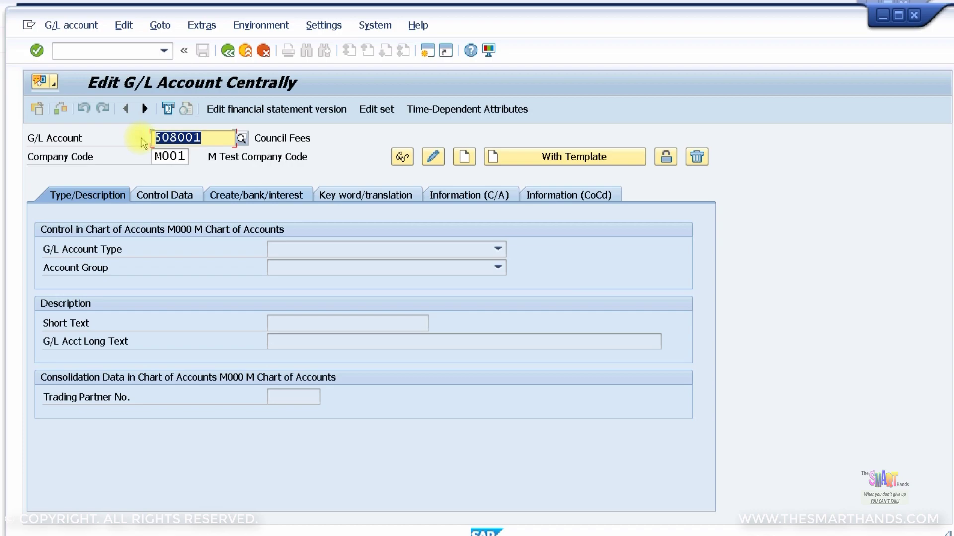
text(401)
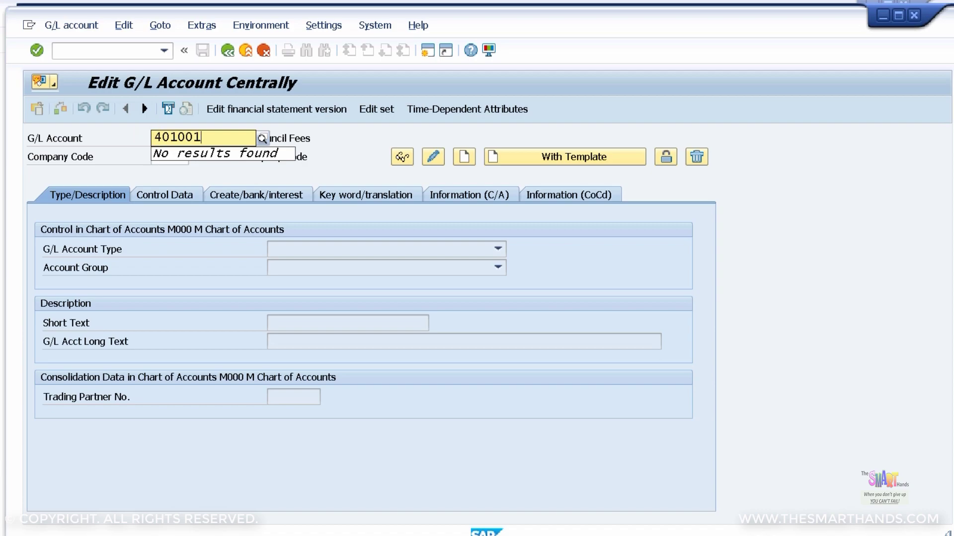
- Create account 401001 with type P Primary Costs or Revenue, group REVS, texts Domestic Revenue
click(466, 157)
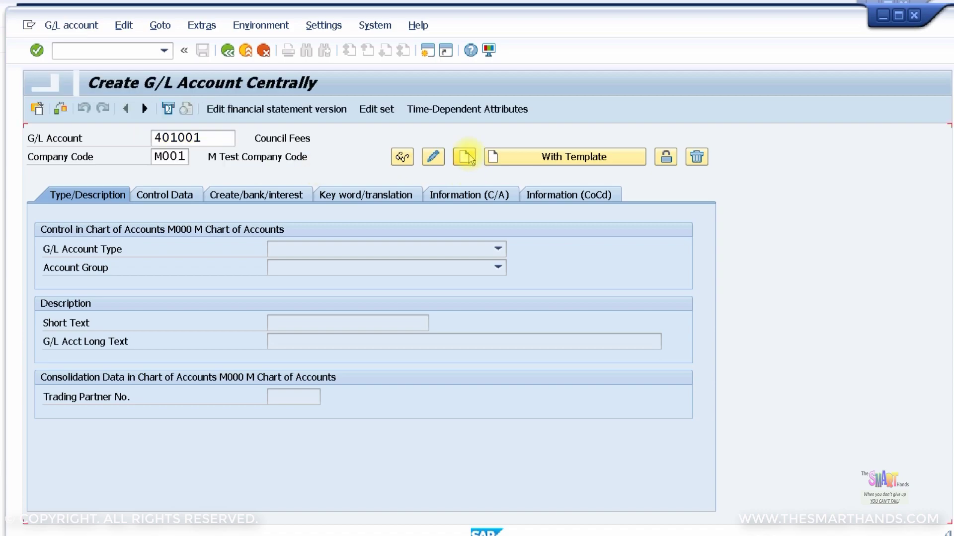
click(431, 253)
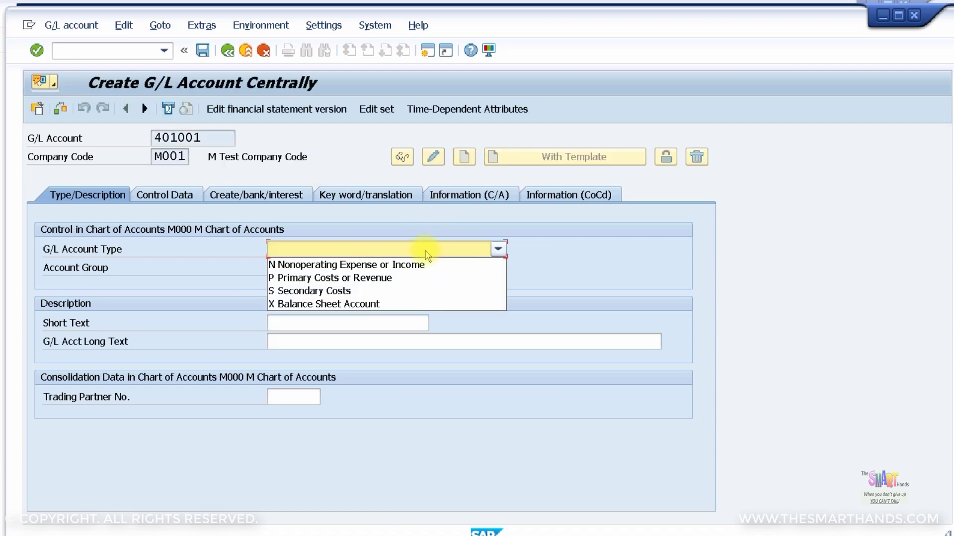
click(360, 279)
click(362, 271)
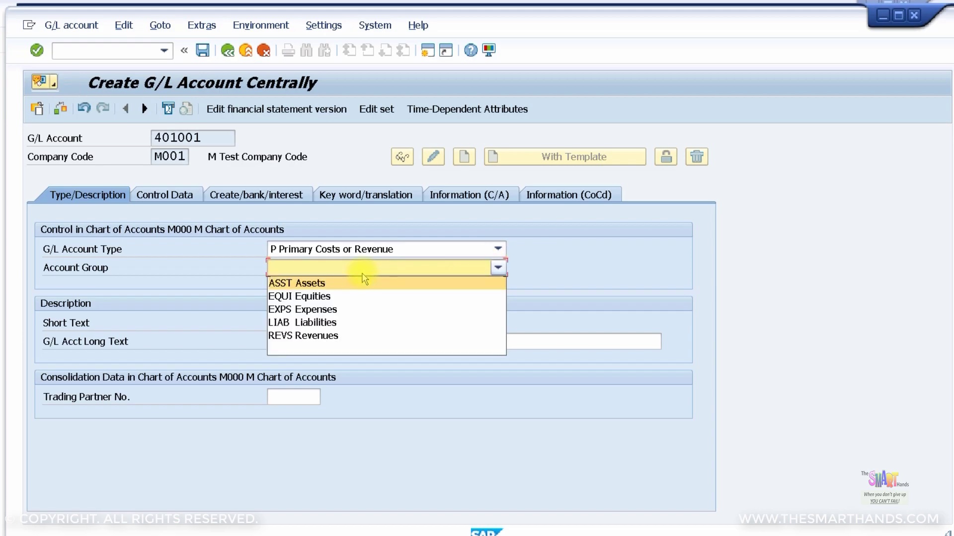
click(315, 337)
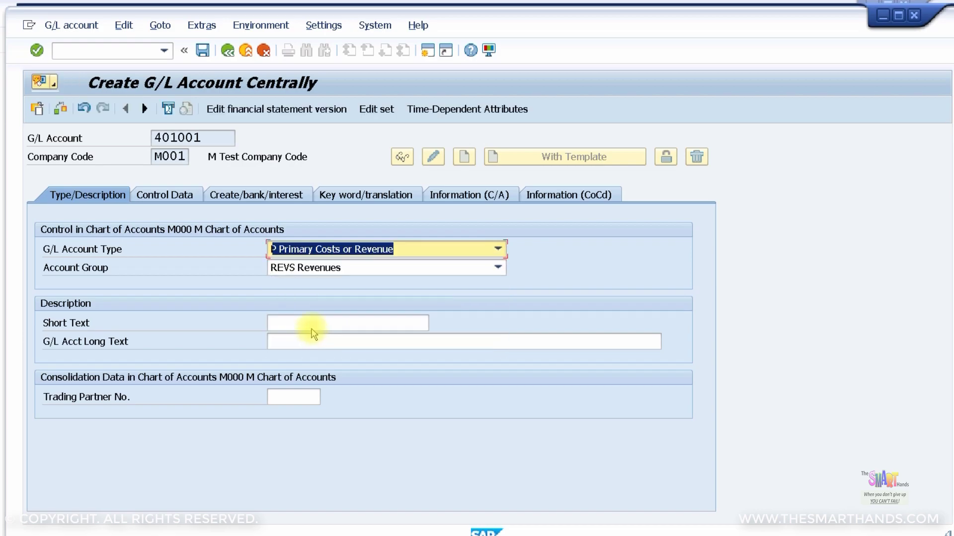
click(312, 327)
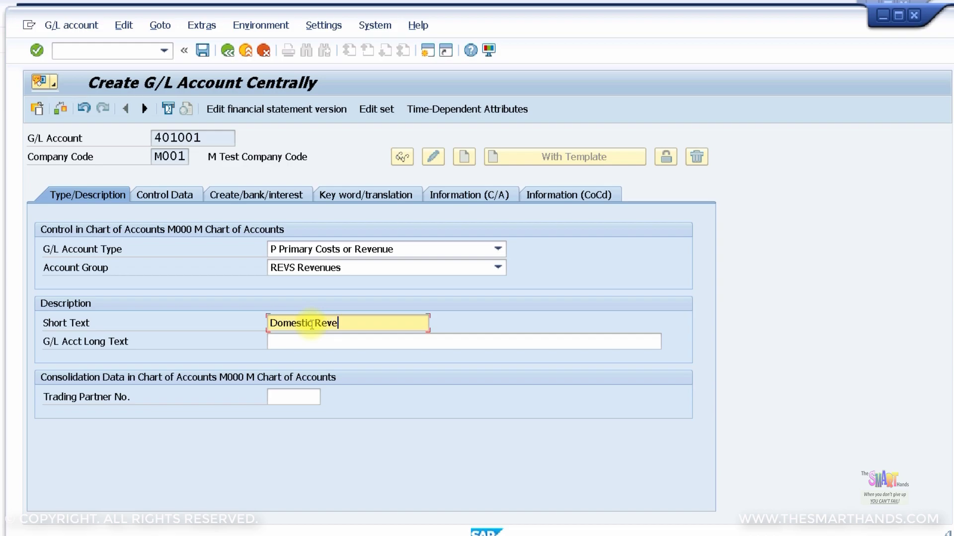
key(Tab)
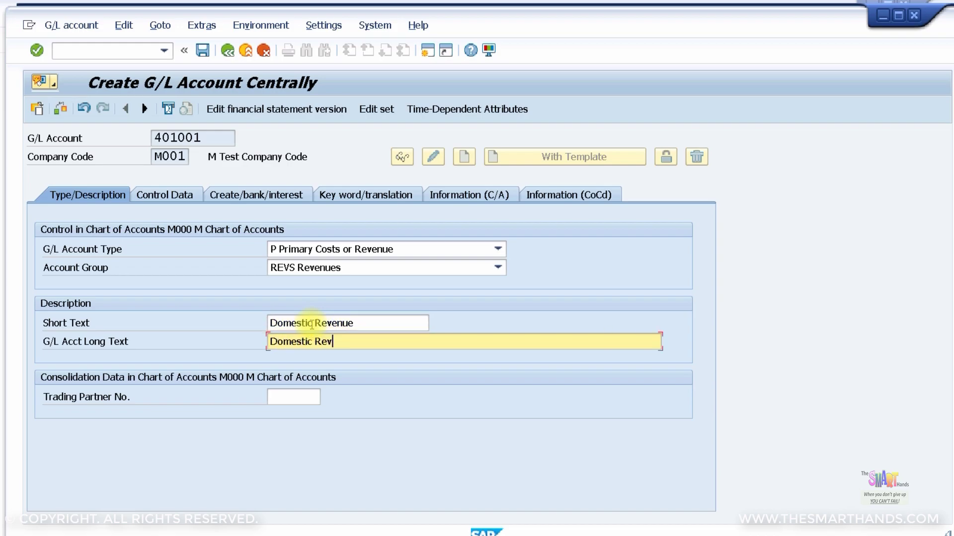
click(163, 195)
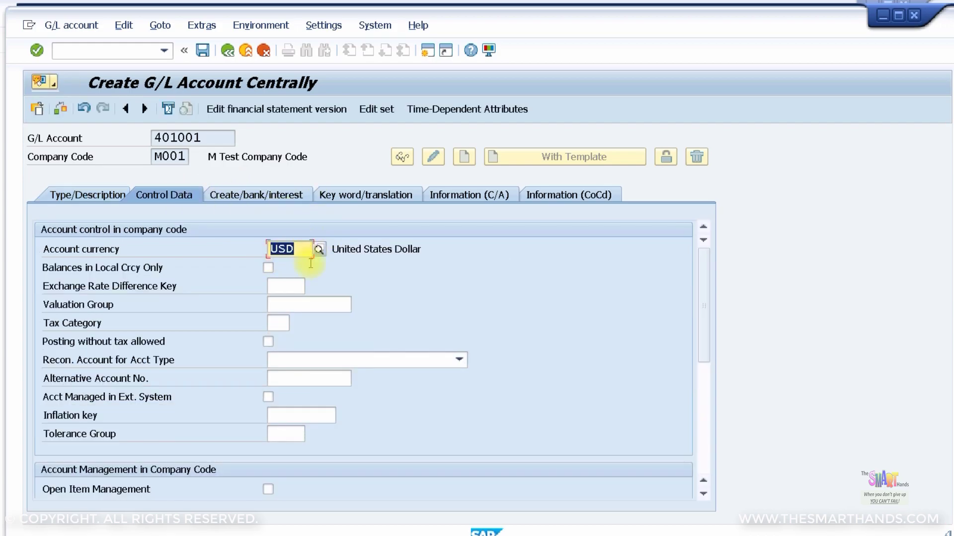
- Set cost element category 11 Revenues on the account's Control Data
scroll(332, 273, down, 4)
click(274, 398)
click(277, 398)
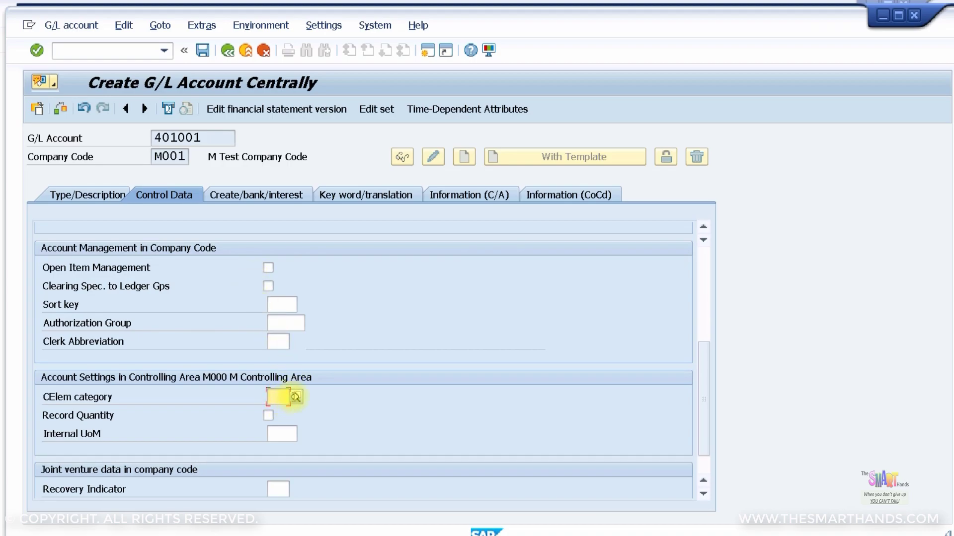
click(296, 399)
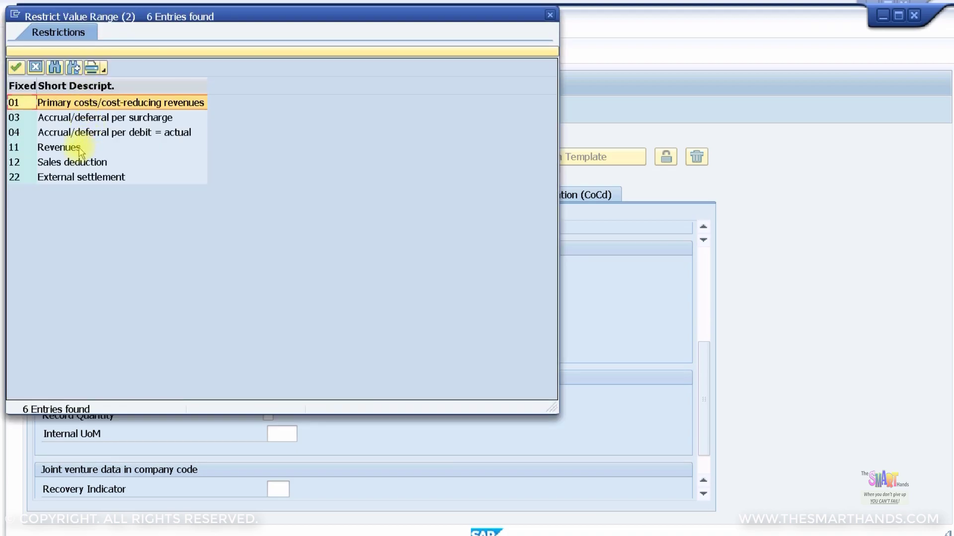
click(79, 148)
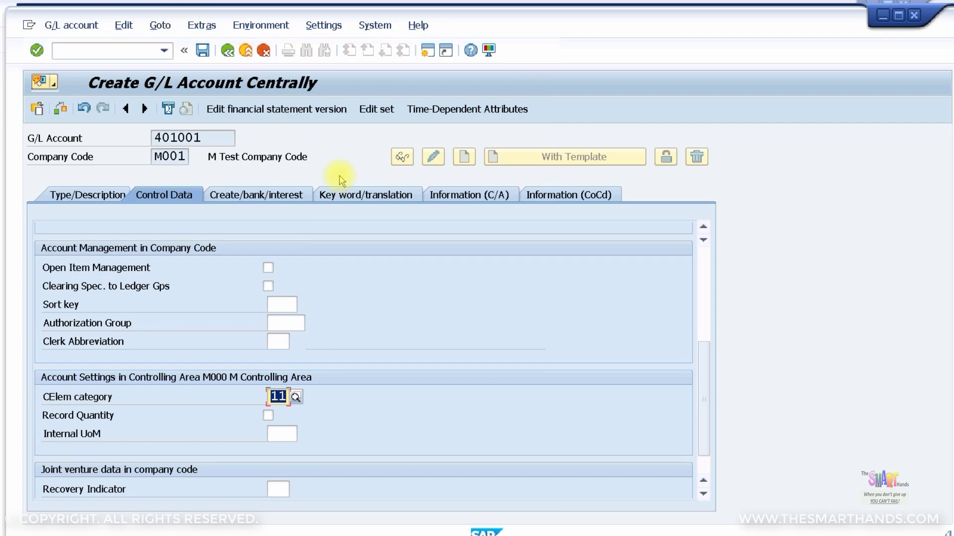
click(300, 194)
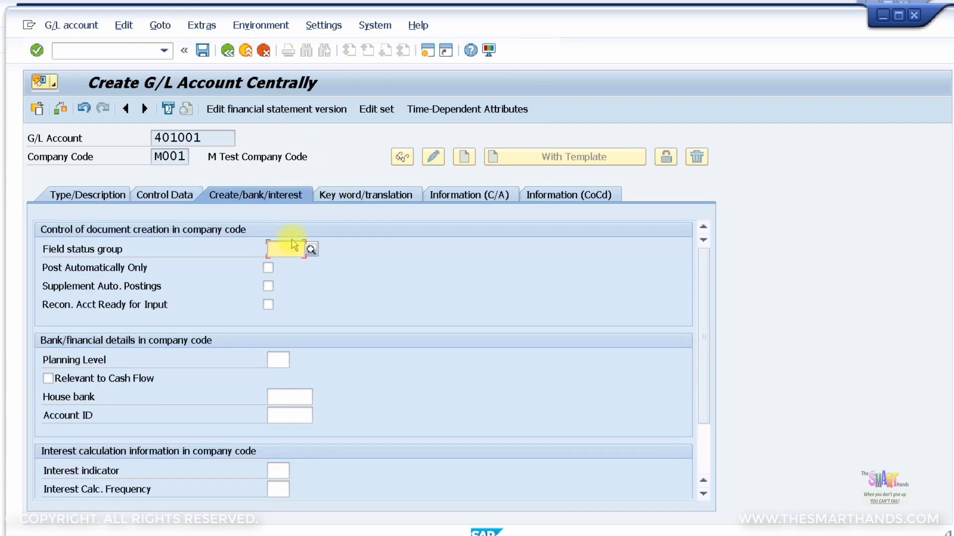
- Choose field status group YB01 and save G/L account 401001
click(311, 251)
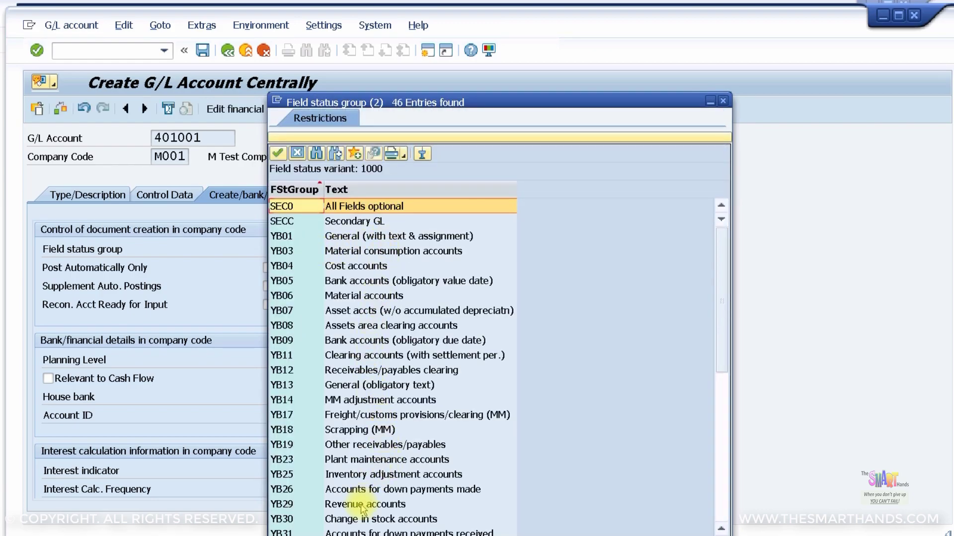
double_click(341, 237)
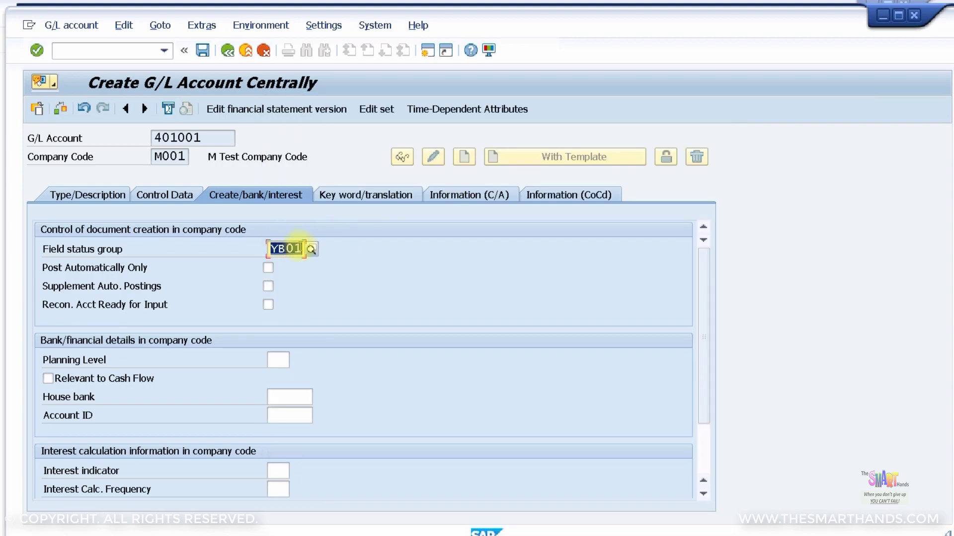
click(202, 51)
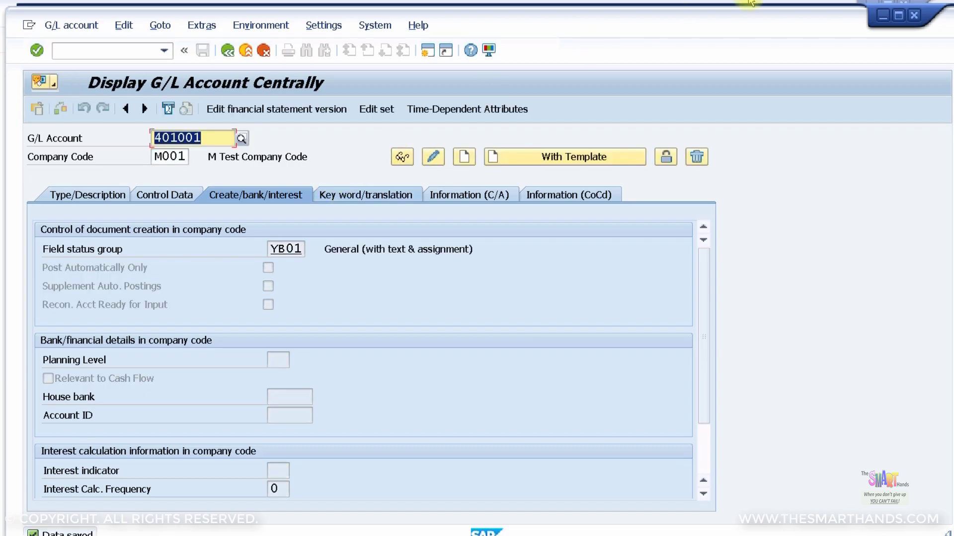
- Add a 600 line for account 401001 Domestic Revenue and open that item's details
click(882, 22)
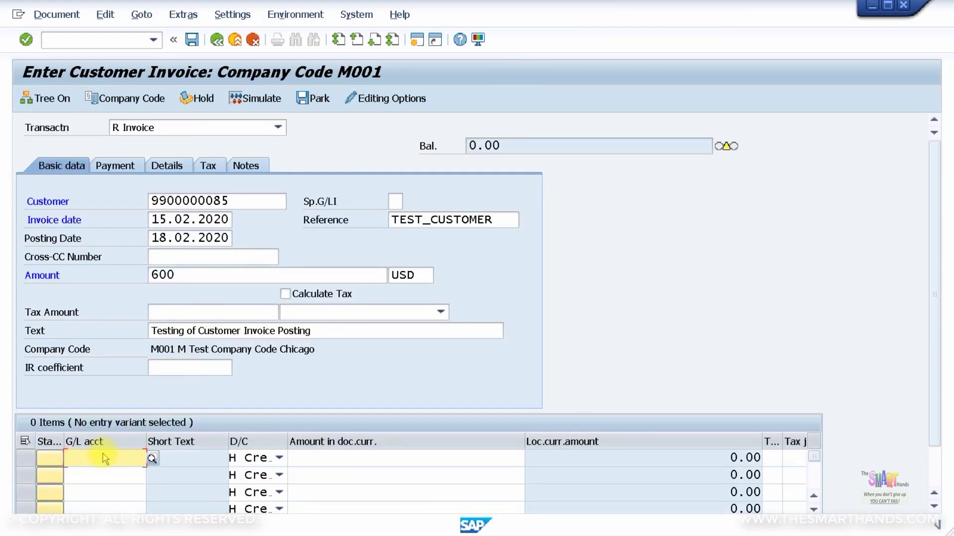
text(401001)
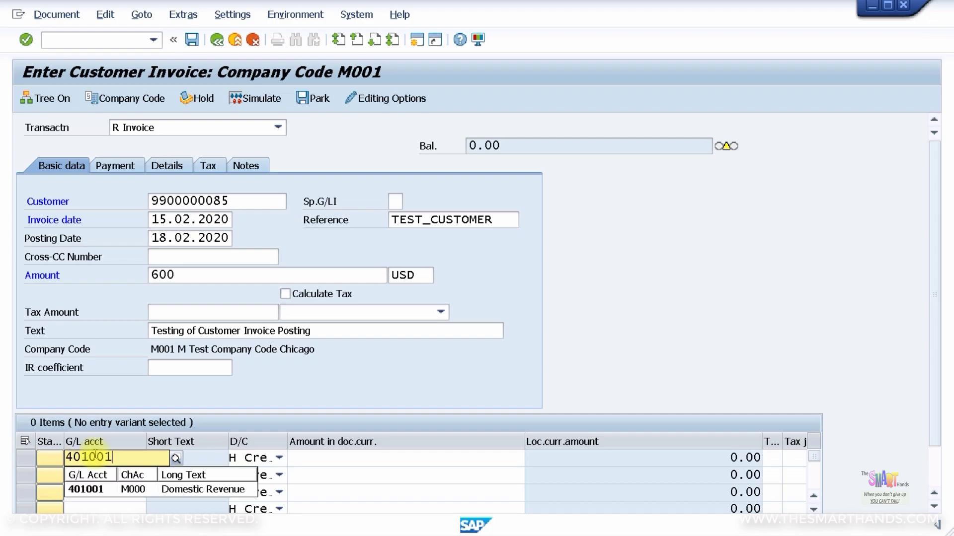
click(190, 491)
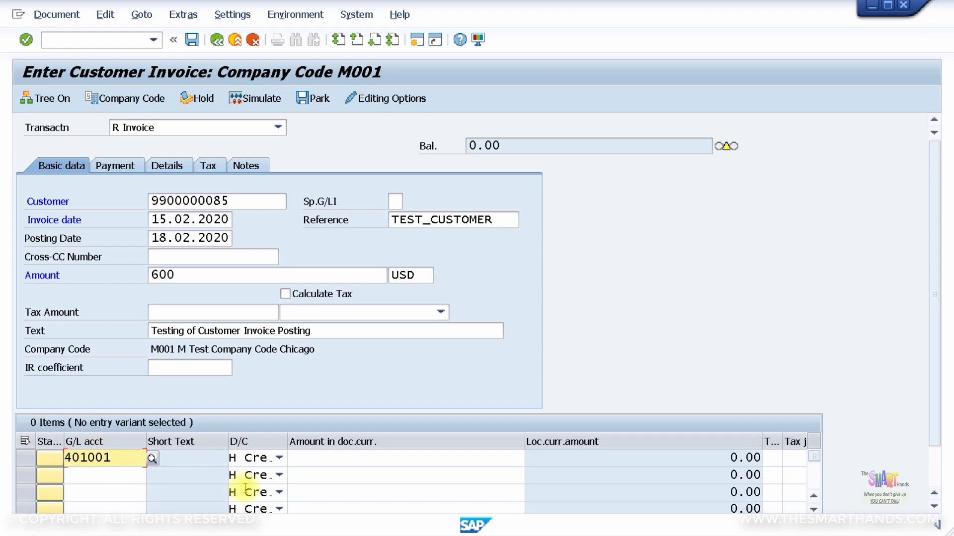
click(355, 461)
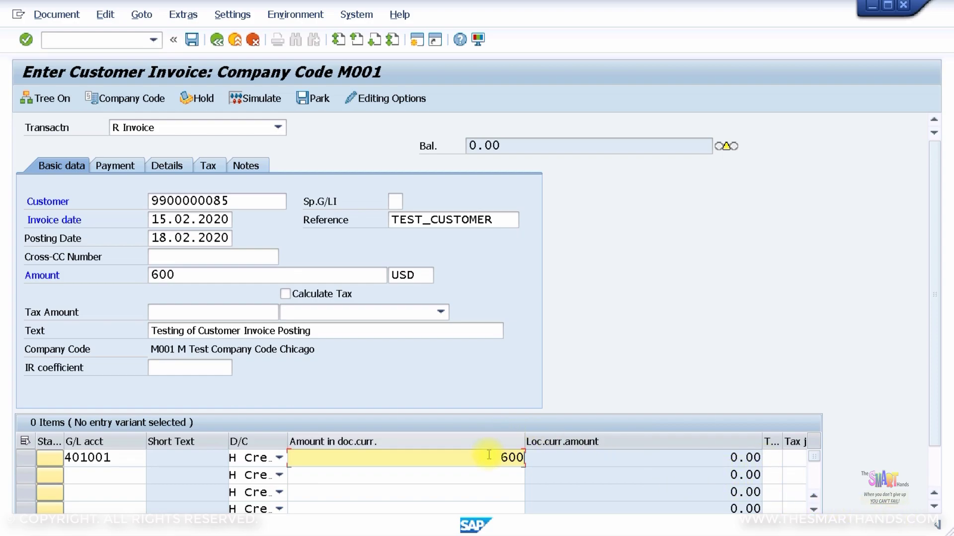
key(Return)
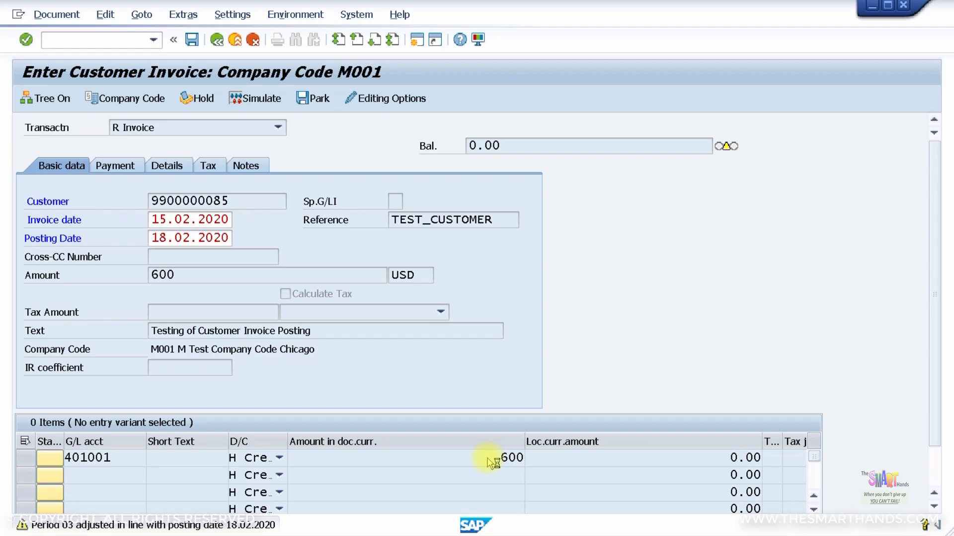
key(Return)
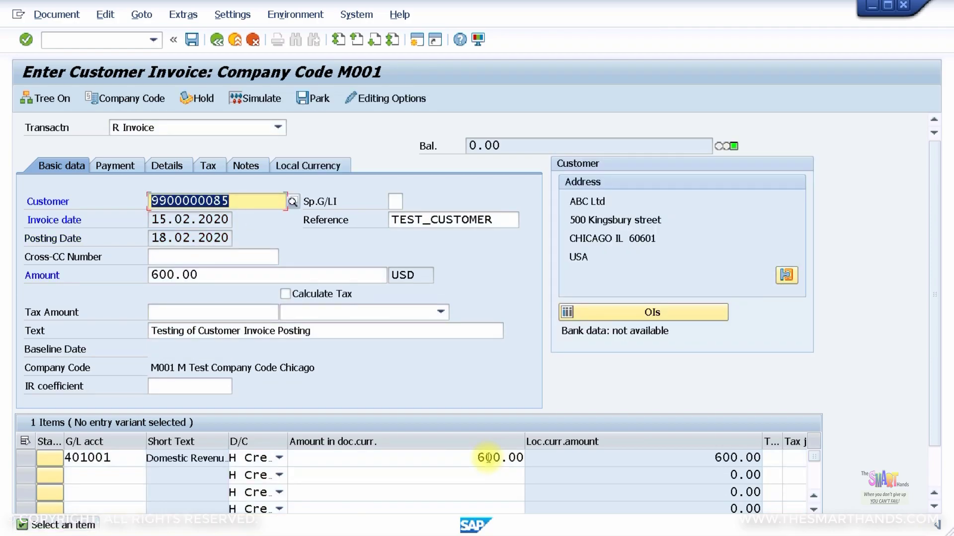
double_click(488, 457)
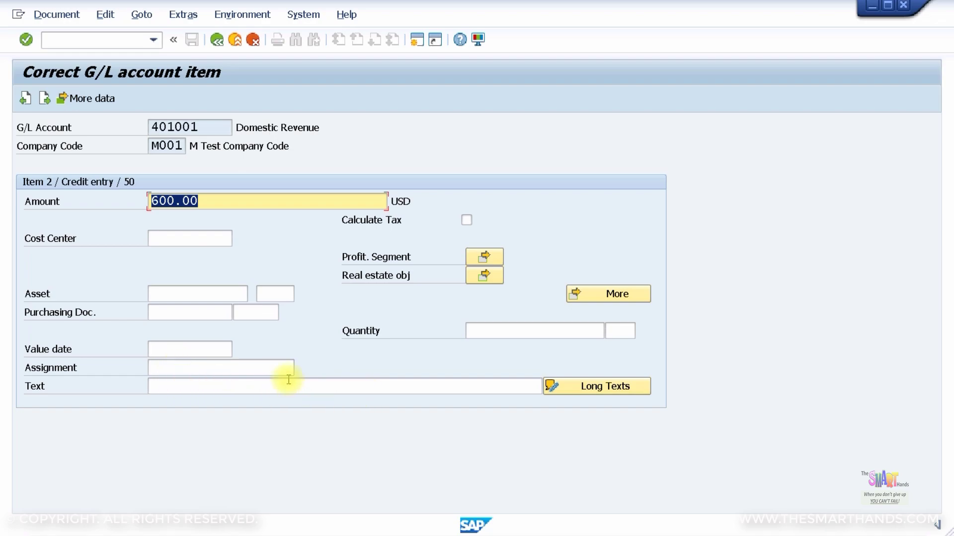
- Assign profit center P00001 to the 401001 line and return to the invoice overview
click(581, 294)
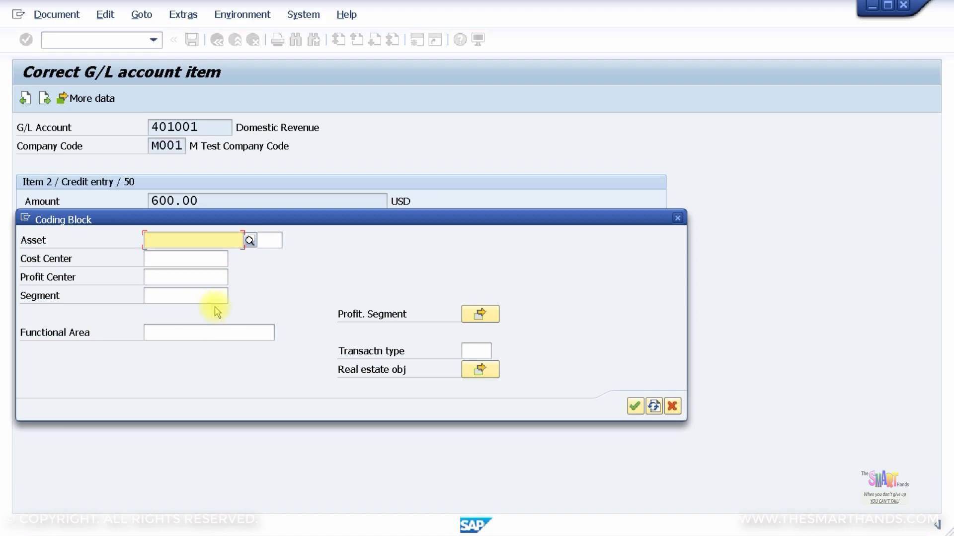
click(215, 278)
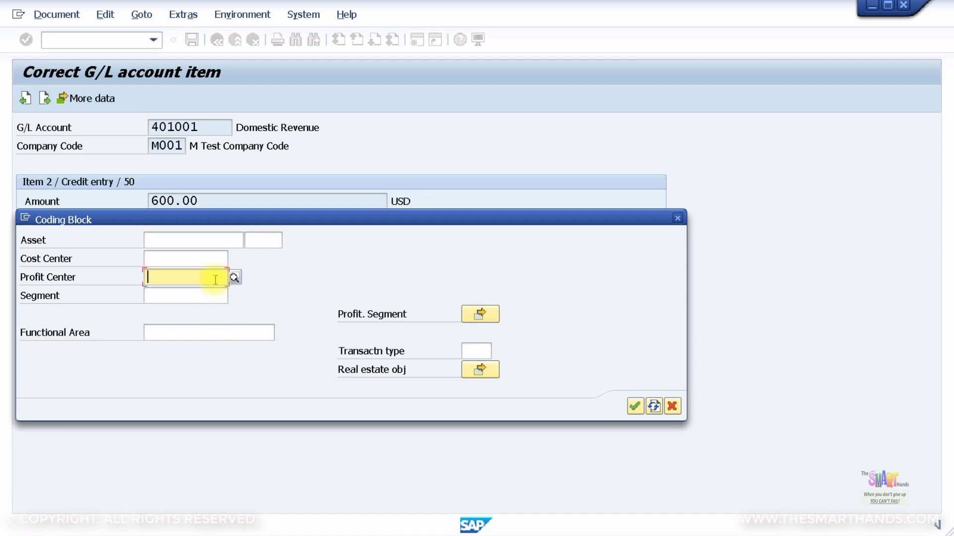
text(P)
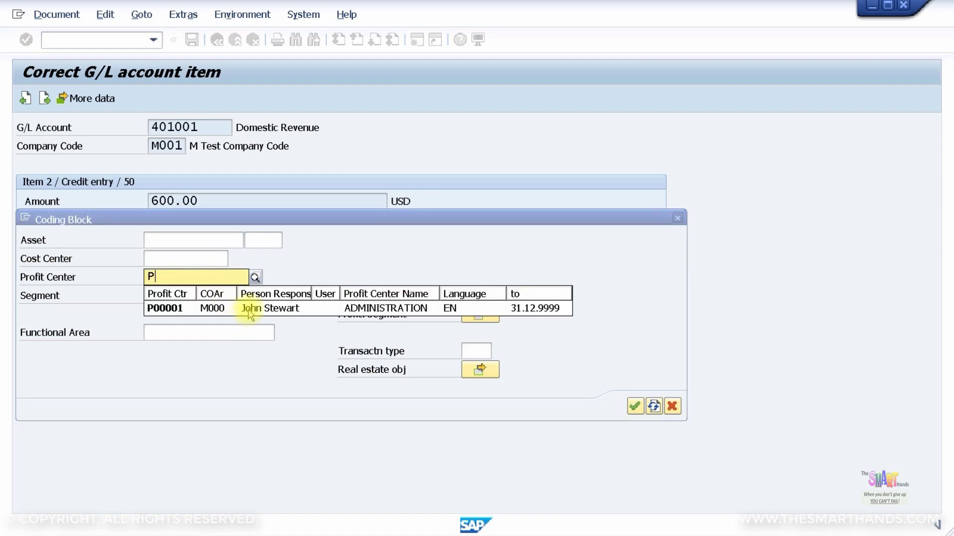
click(249, 309)
click(633, 405)
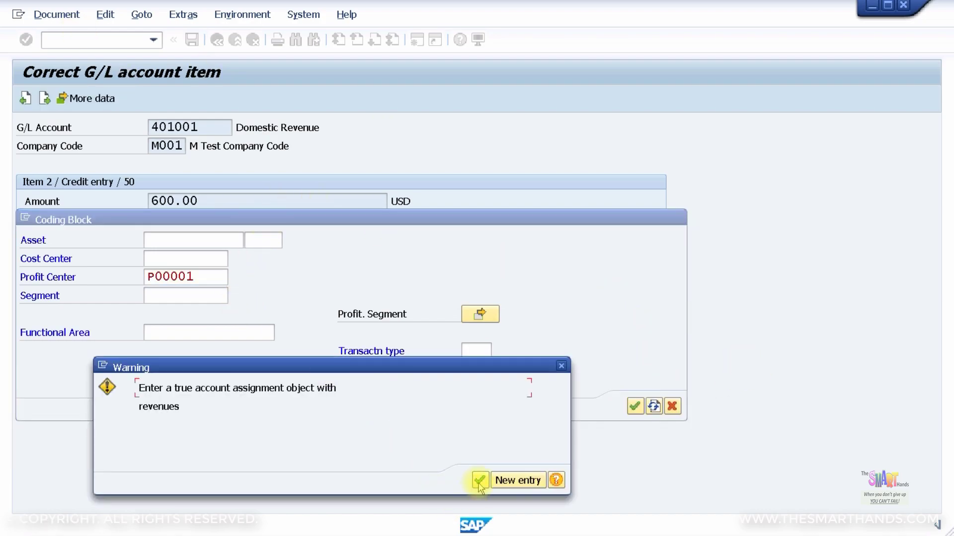
click(480, 480)
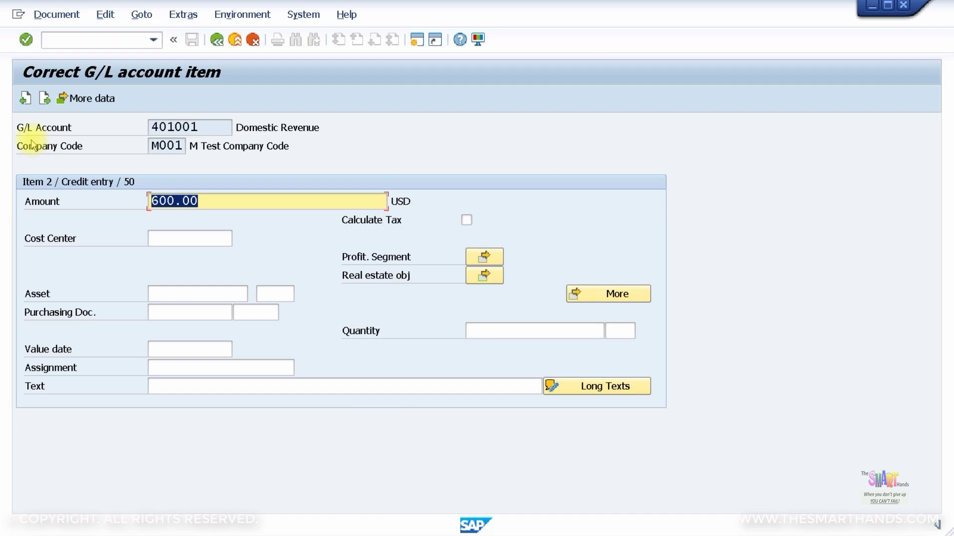
click(217, 44)
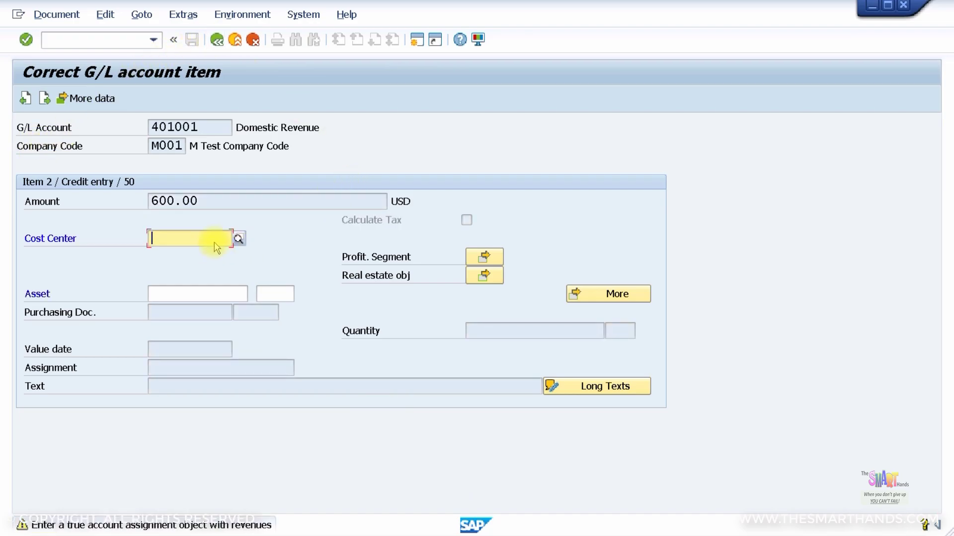
key(Return)
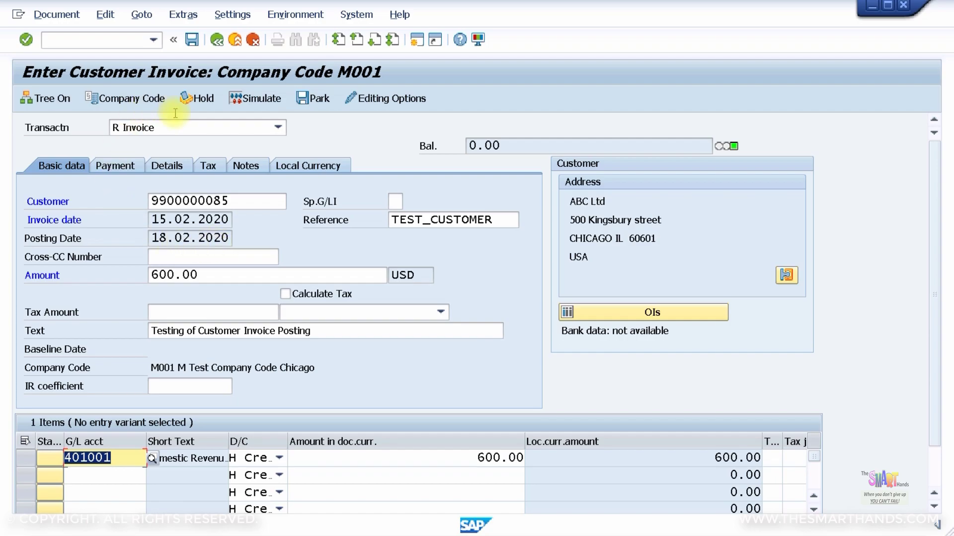
- Simulate the 600 USD ABC Ltd invoice, review its document overview, then post it in M001
click(256, 98)
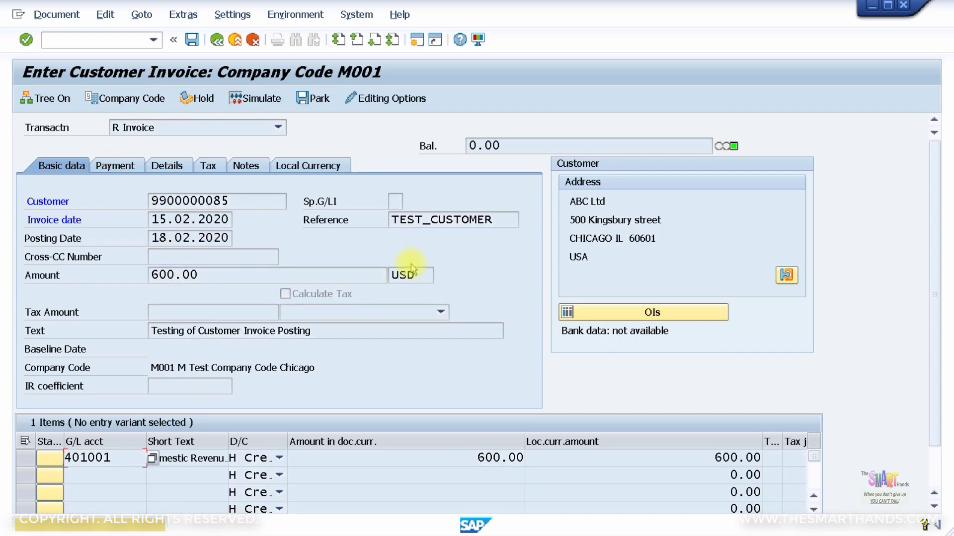
key(Return)
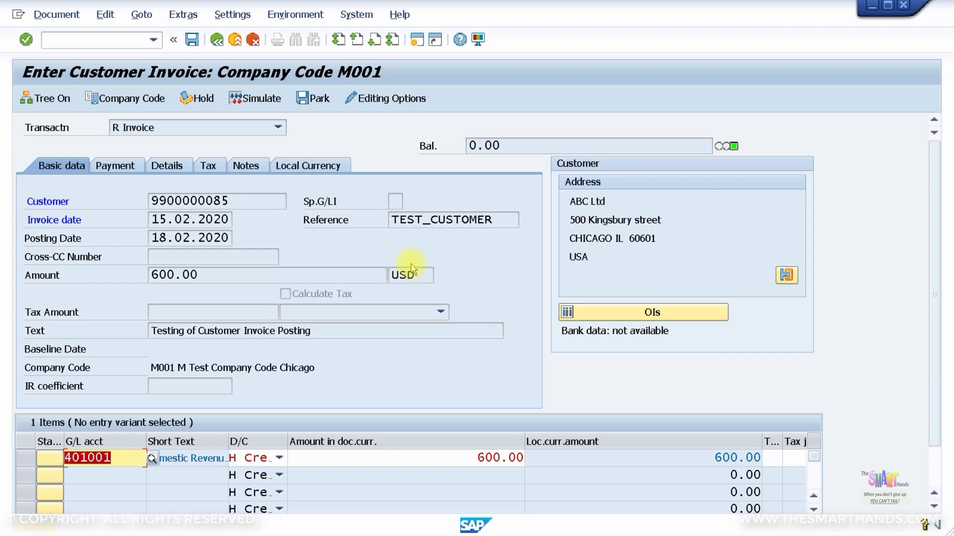
key(Return)
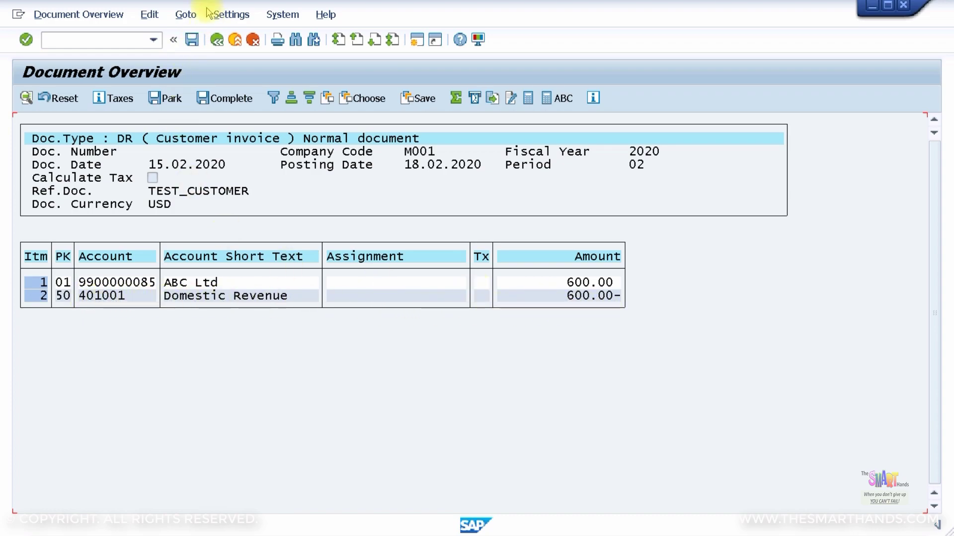
click(192, 41)
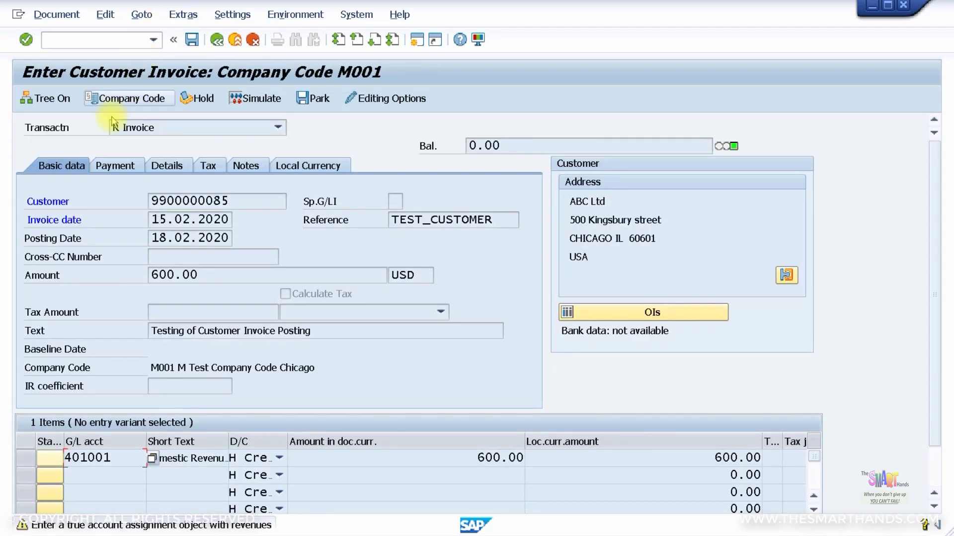
key(Return)
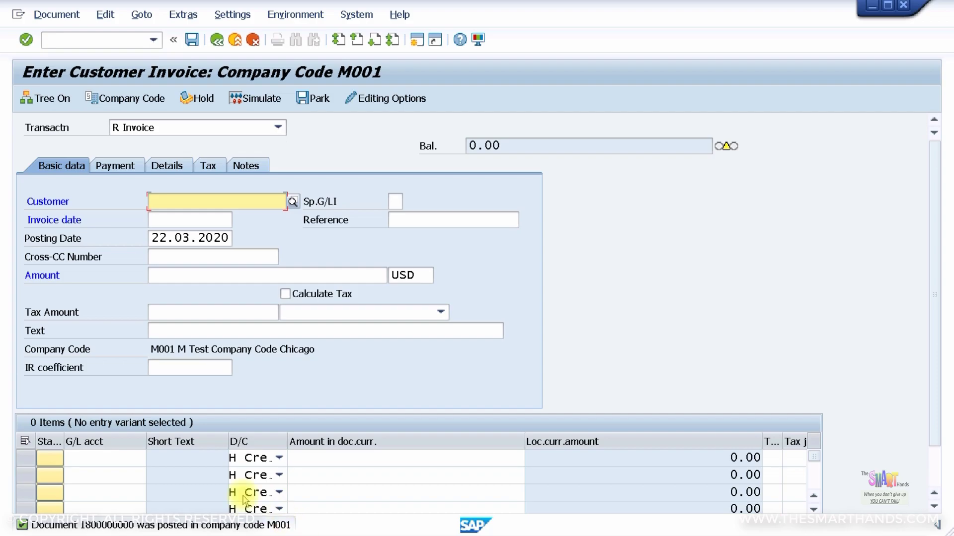
- Switch to Document Display, then launch transaction BP for business partner maintenance
click(56, 14)
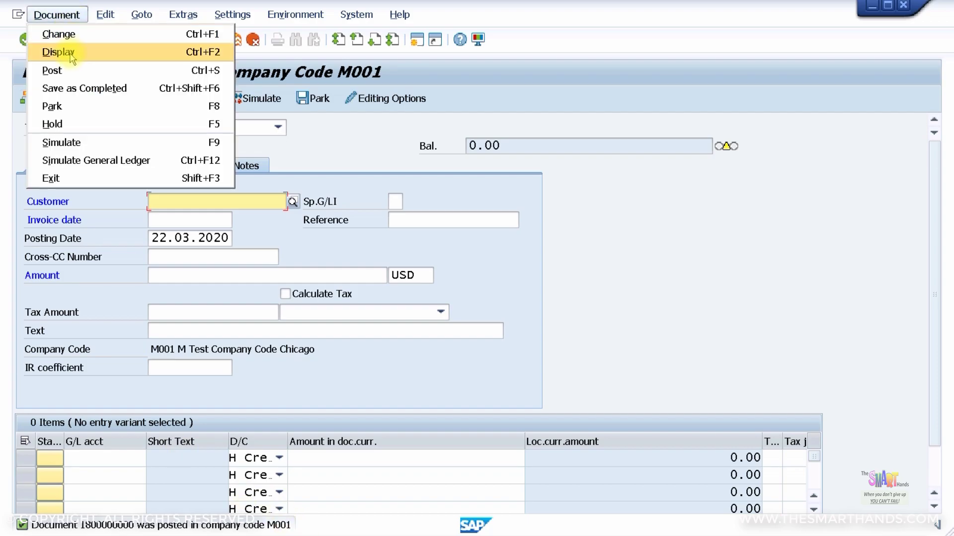
click(59, 51)
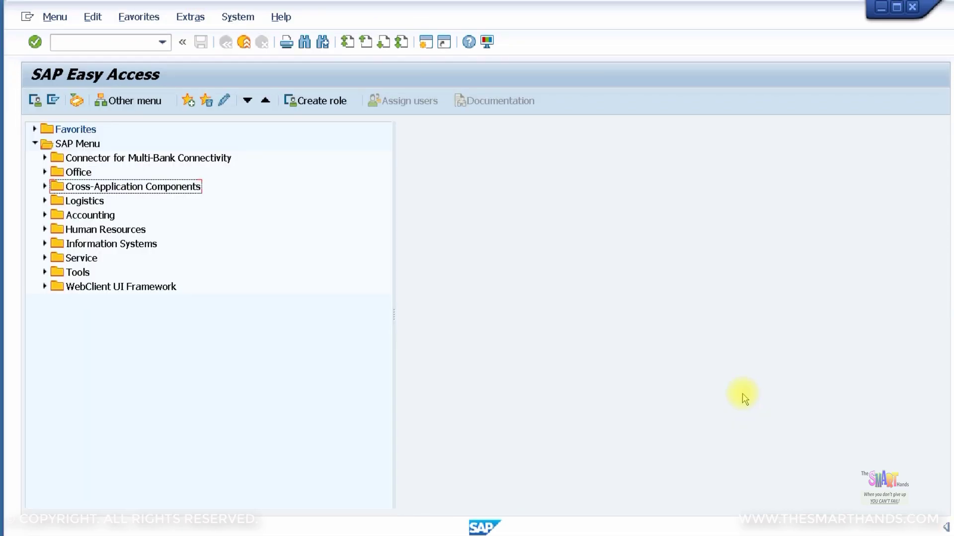
click(139, 44)
text(bp)
key(Return)
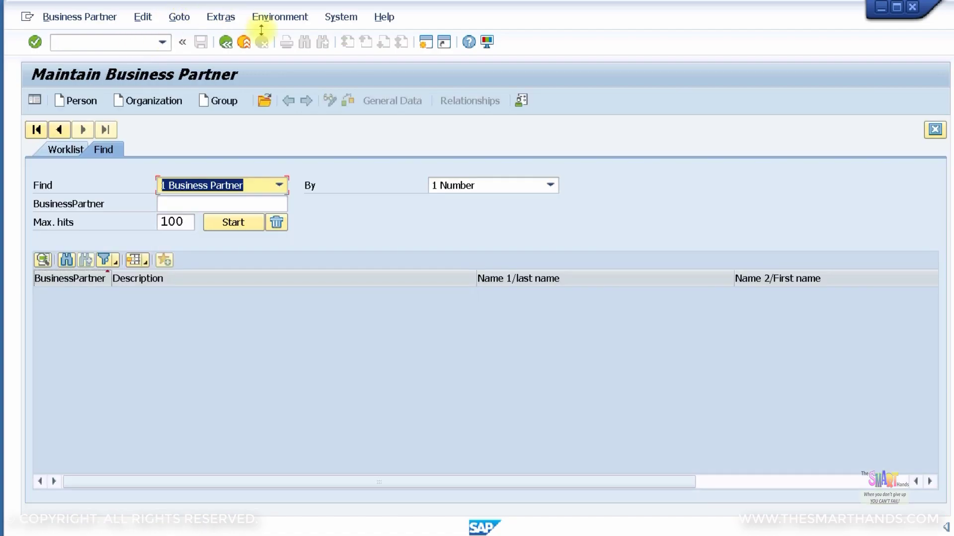
- Create a new organization with internal numbering in role FLVN00 Supplier (Fin.Accounting)
click(139, 103)
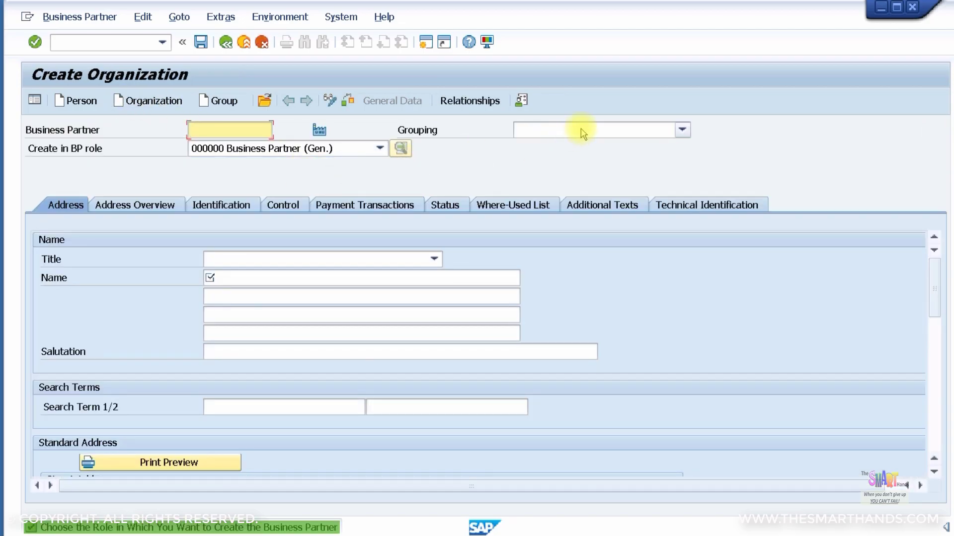
click(583, 132)
click(548, 145)
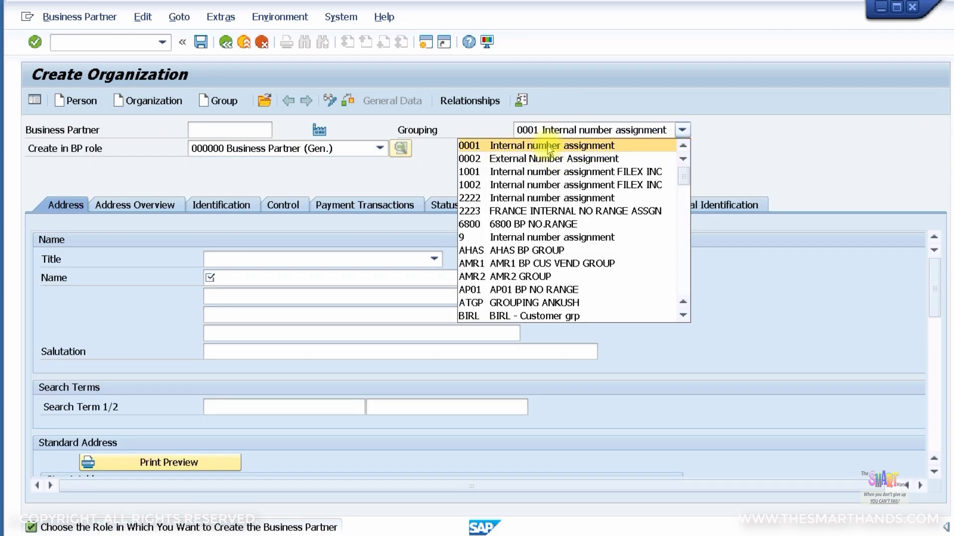
click(352, 150)
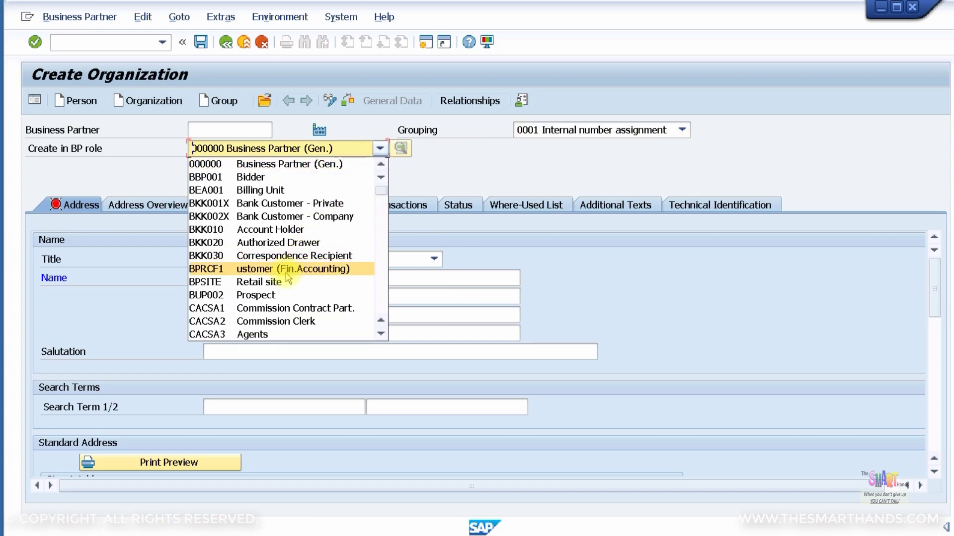
scroll(287, 268, down, 3)
scroll(287, 278, down, 3)
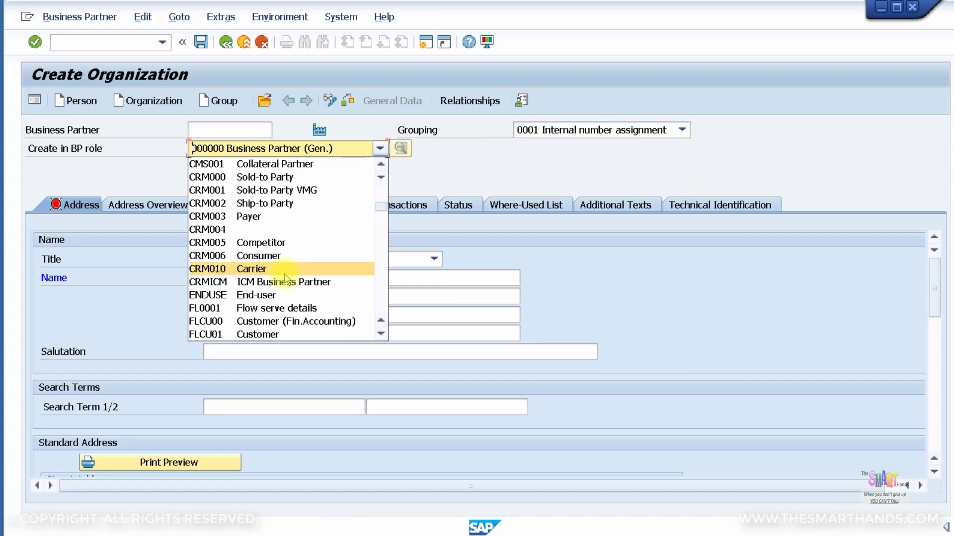
scroll(286, 278, down, 2)
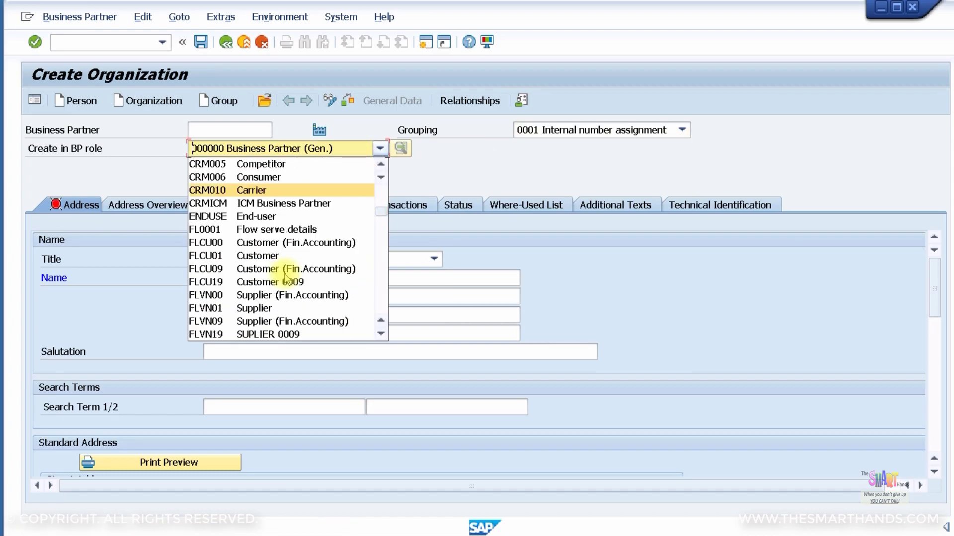
click(211, 298)
click(395, 410)
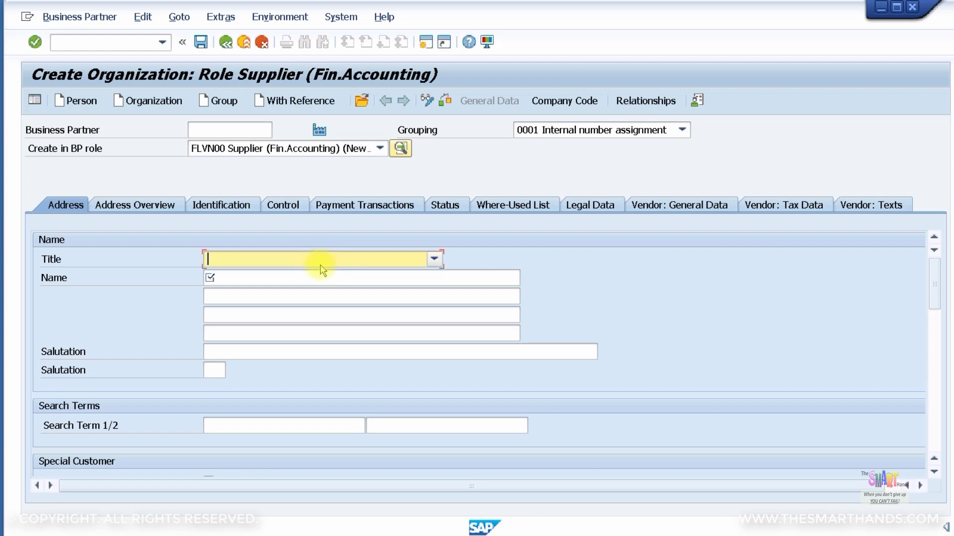
- Set title Company, name Office Supplies Ltd, and search terms Office and Supplies
click(320, 262)
click(290, 281)
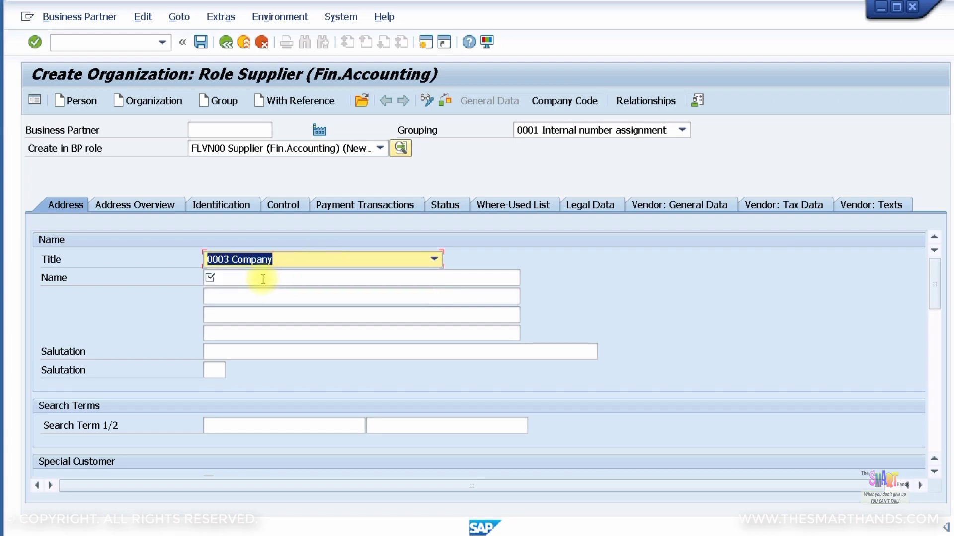
click(263, 279)
text(Of)
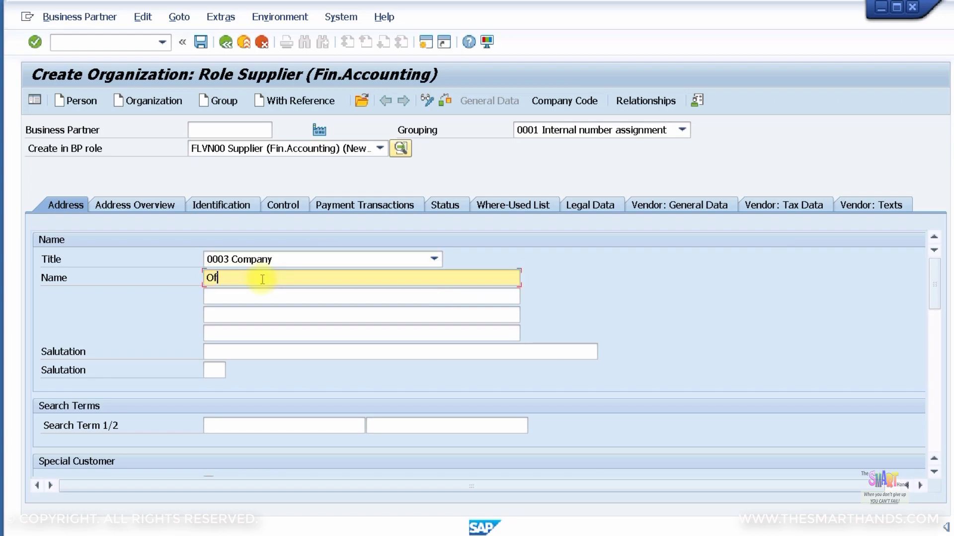
text(fice Supplies Ltd)
click(227, 422)
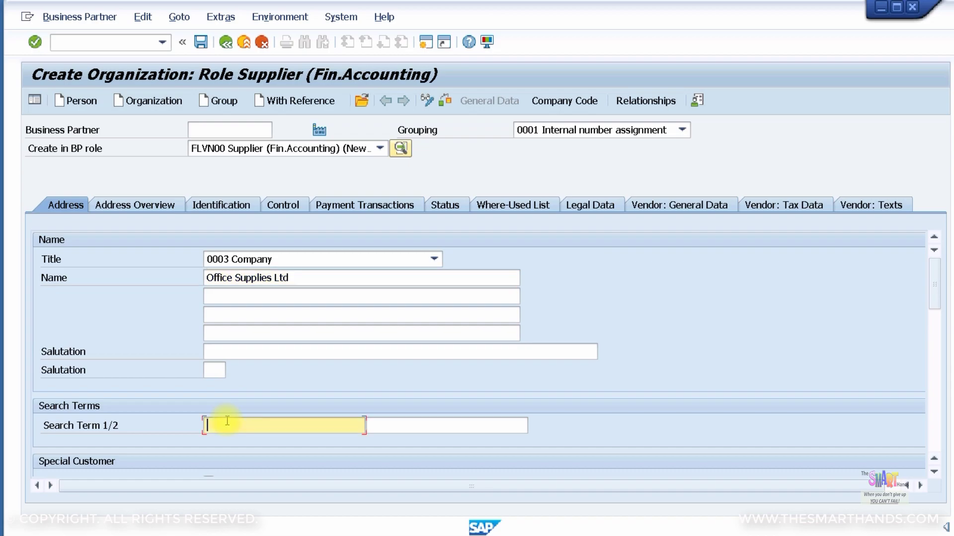
text(Office)
click(381, 426)
text(Supplies)
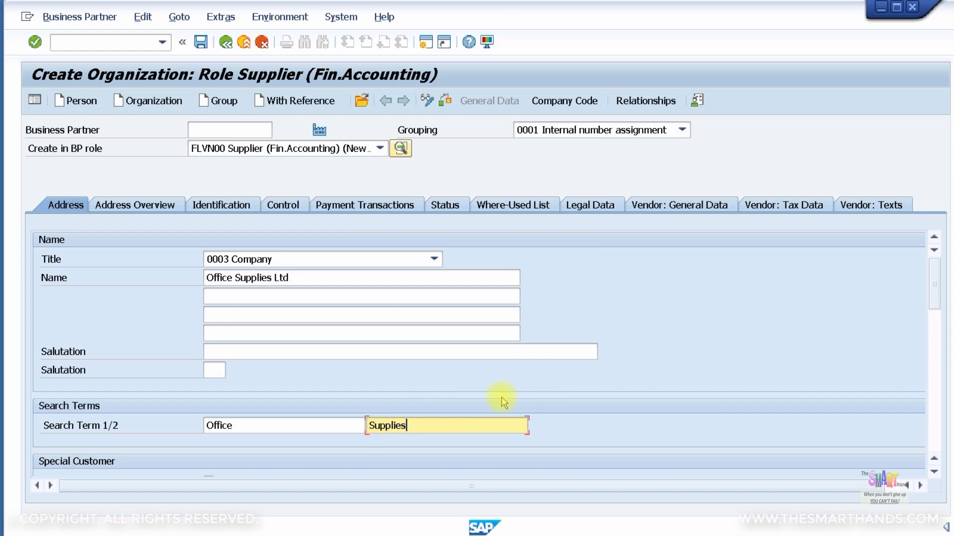
drag(934, 296, 933, 346)
scroll(933, 347, down, 3)
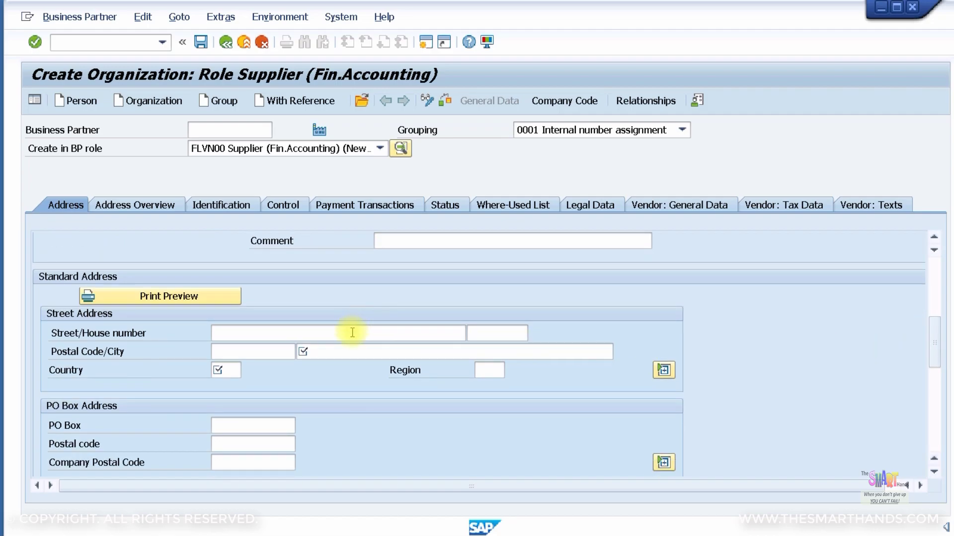
click(352, 332)
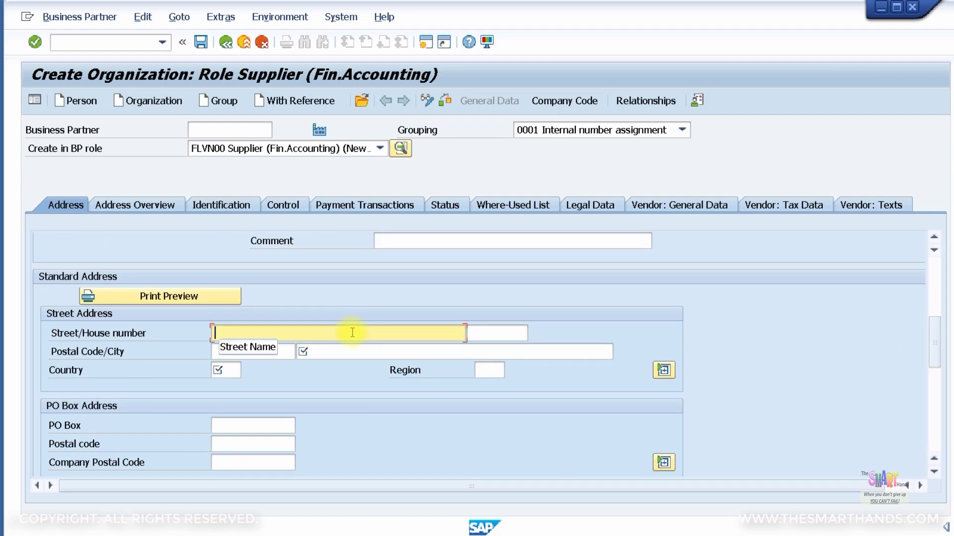
text(Parkview Avenue)
key(Tab)
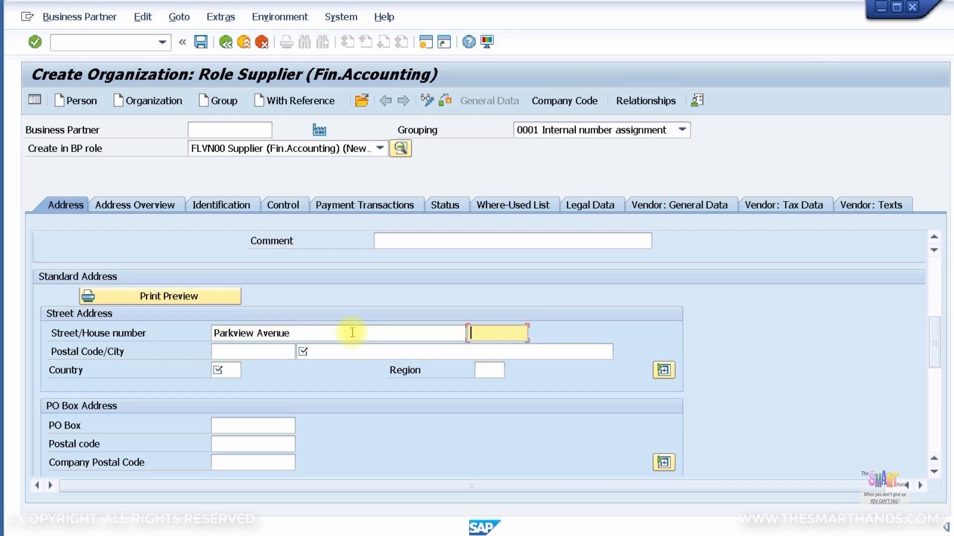
text(600)
click(279, 352)
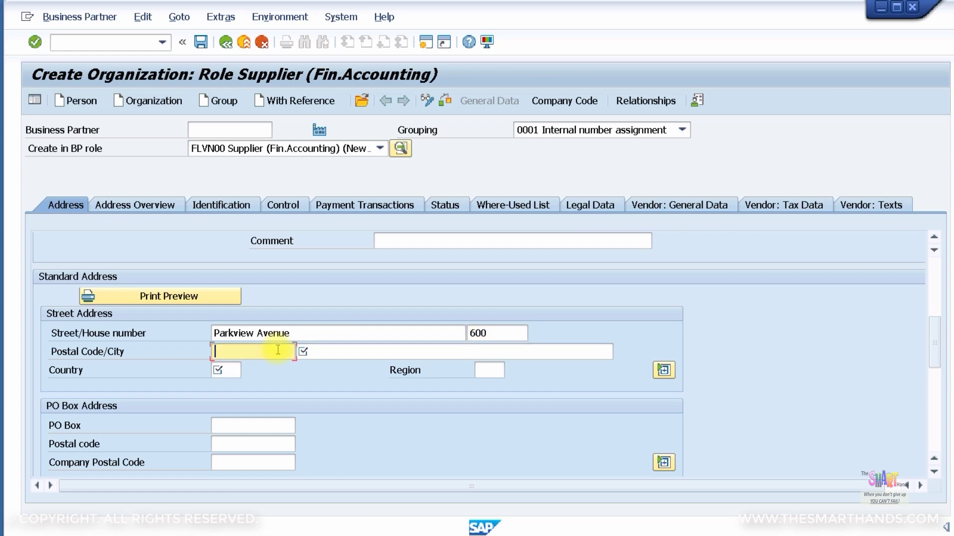
click(342, 353)
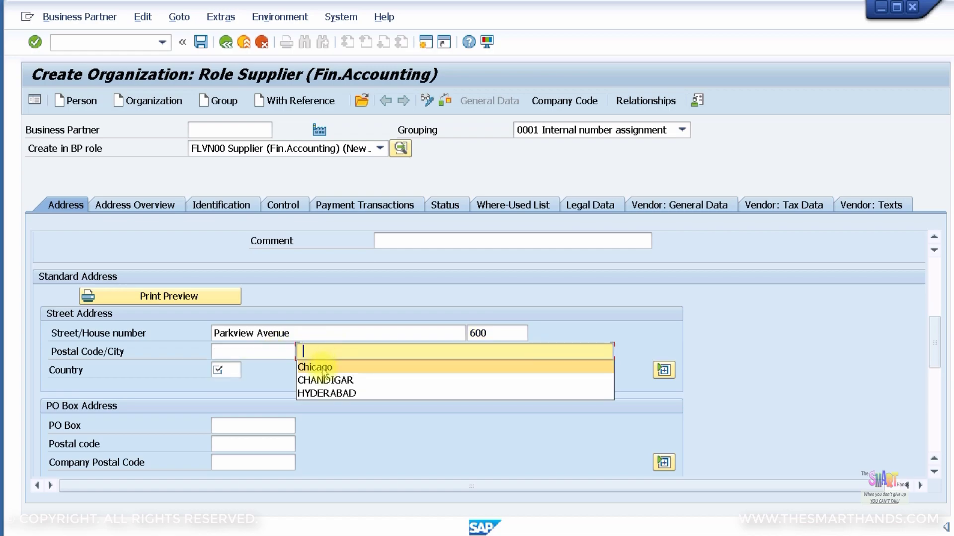
click(267, 357)
click(262, 353)
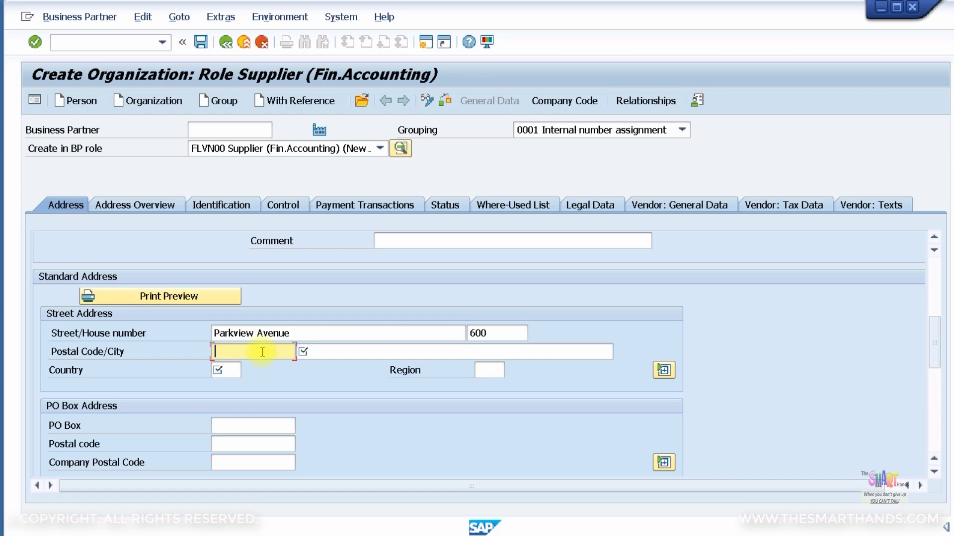
text(60601)
key(Tab)
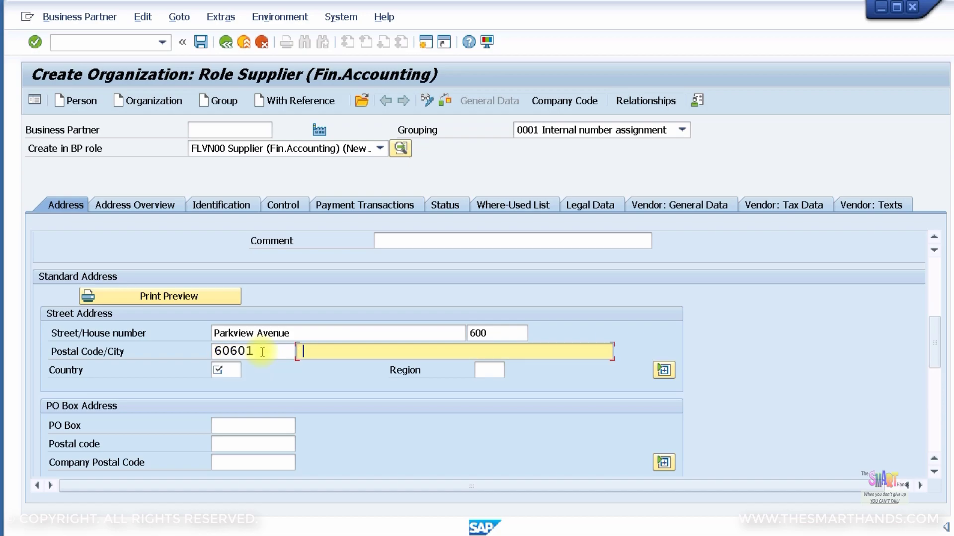
text(Chicago)
key(Tab)
key(Tab)
key(Tab)
key(Tab)
key(Tab)
key(Tab)
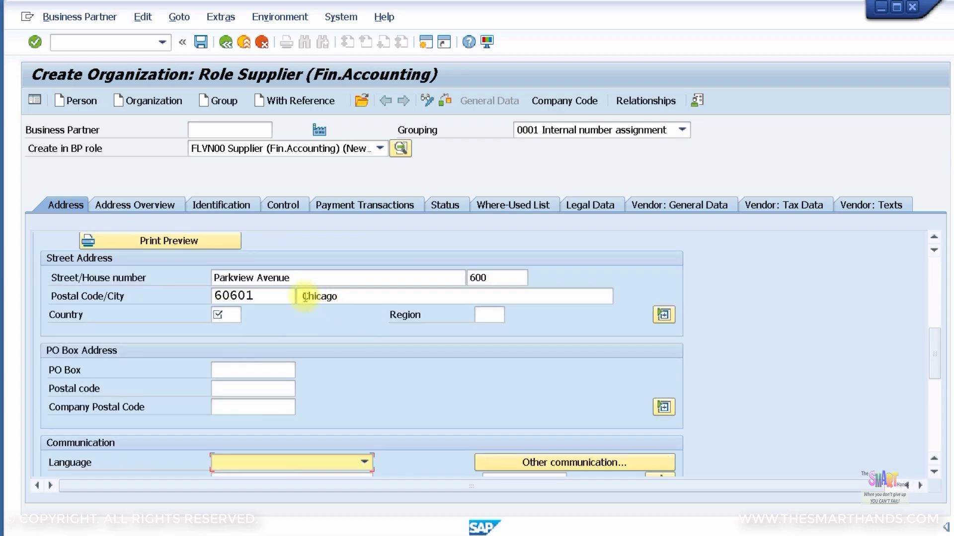
- Set country US, region IL (Illinois) and communication language English
click(304, 297)
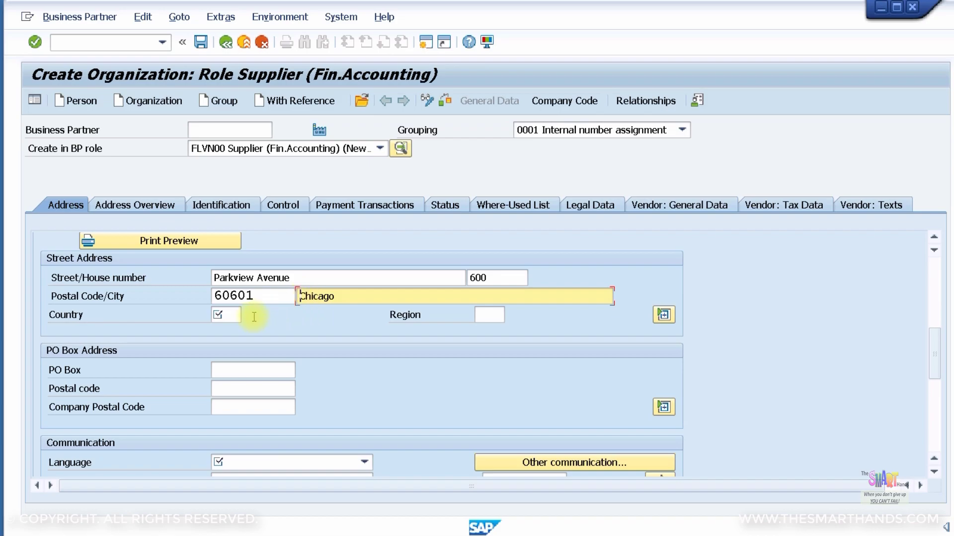
click(229, 316)
text(US)
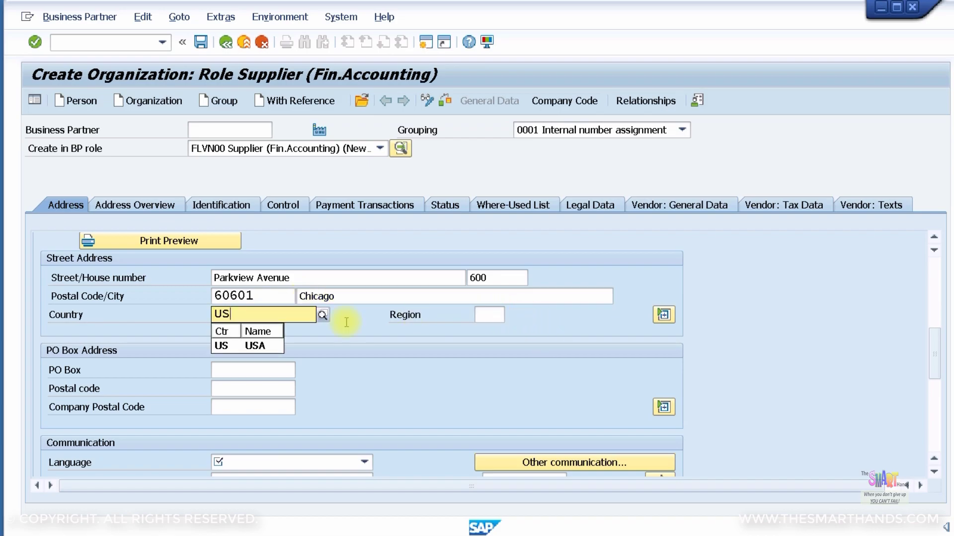
click(250, 346)
click(491, 316)
text(IL)
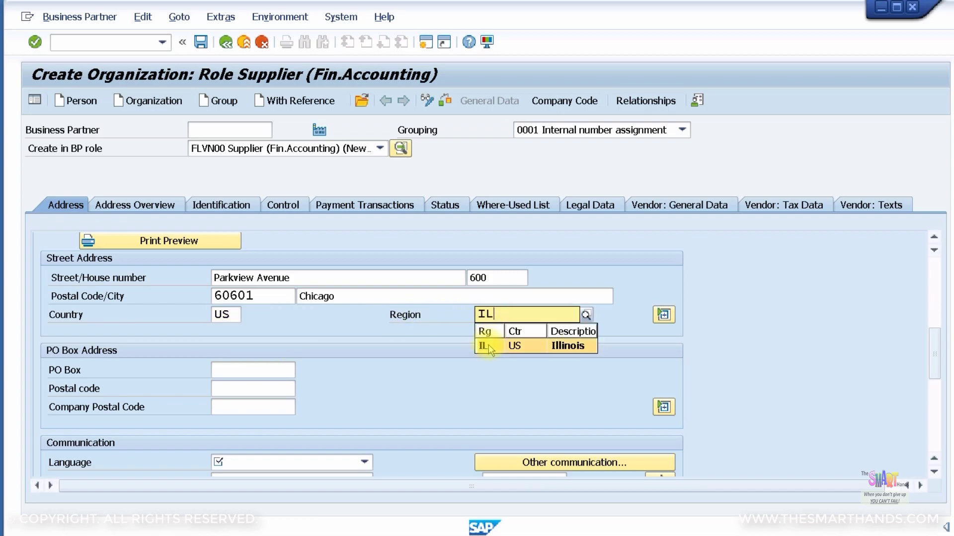
click(484, 346)
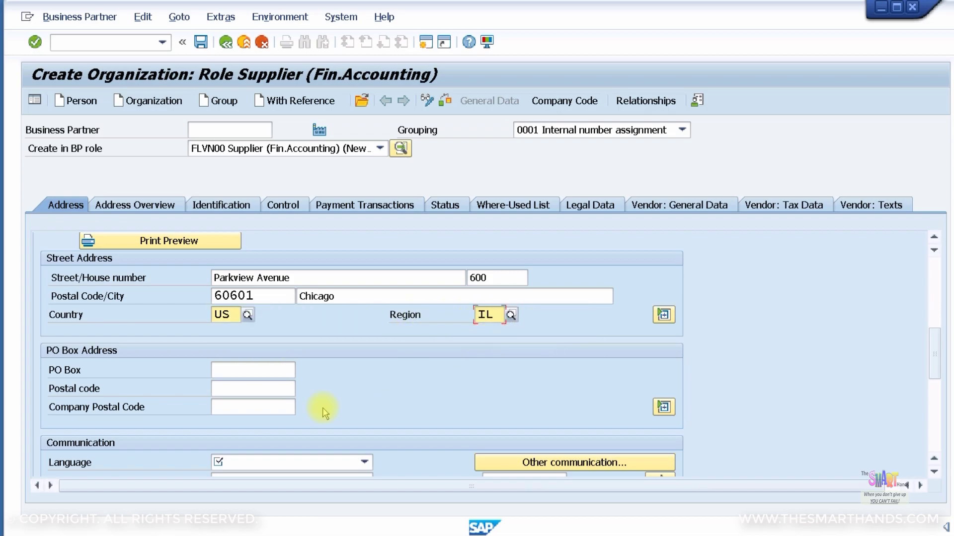
click(284, 464)
scroll(278, 492, down, 3)
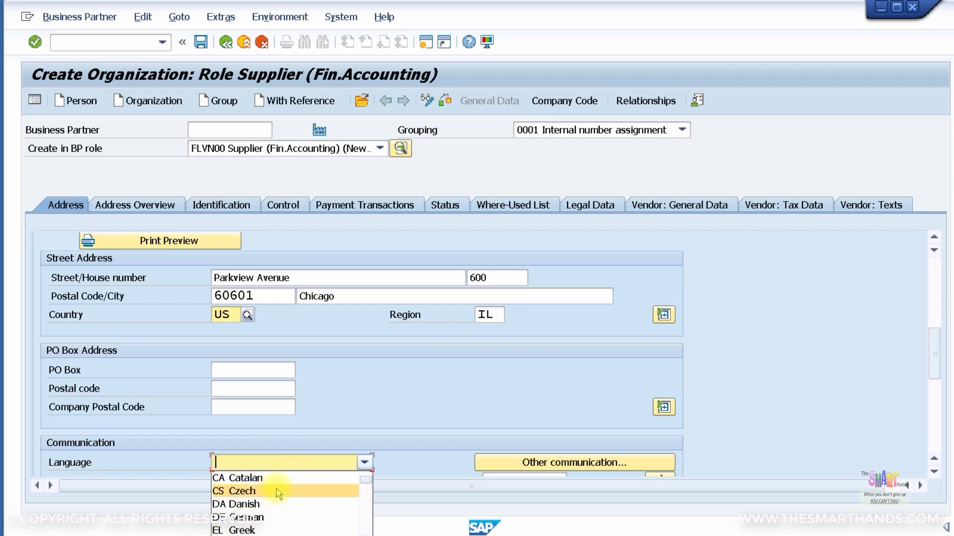
scroll(266, 496, up, 1)
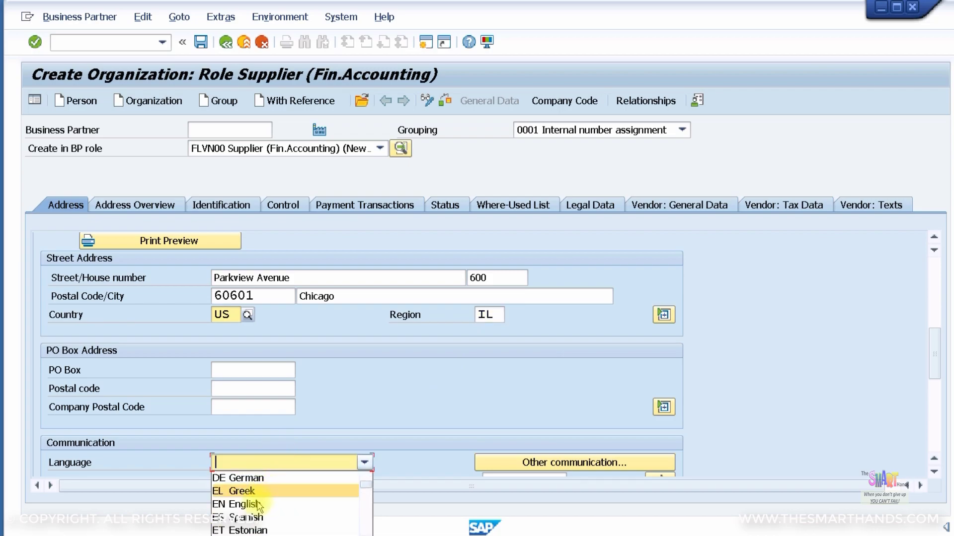
click(257, 505)
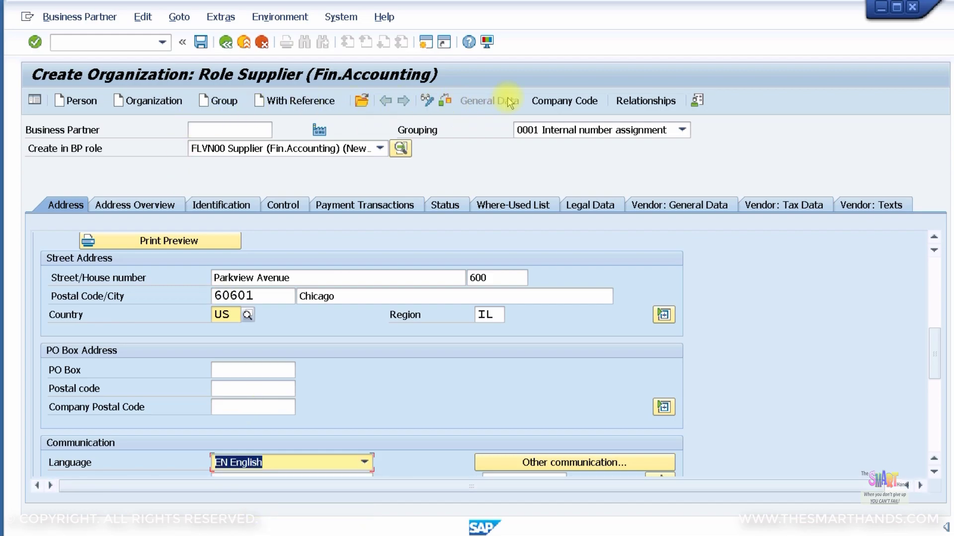
click(551, 101)
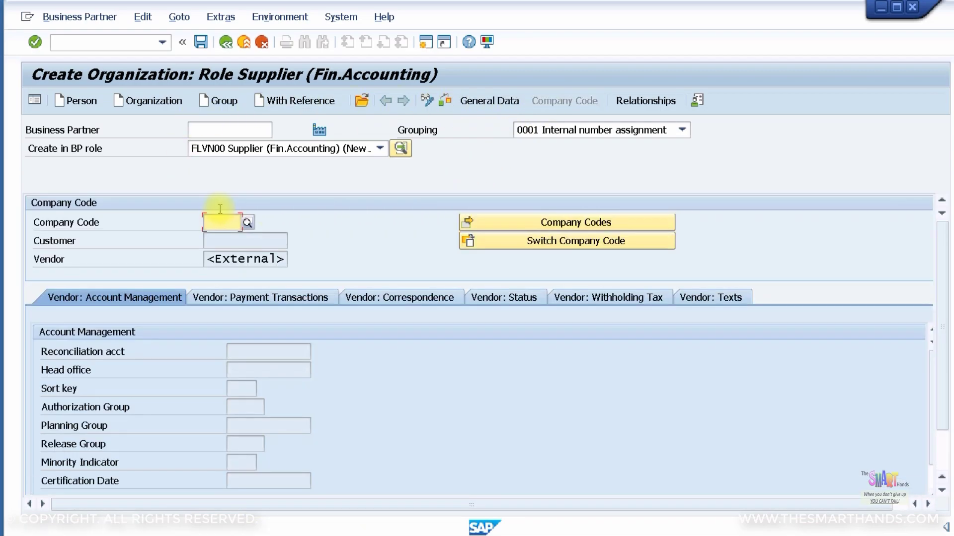
- Enter company code M001, reconciliation account 202010, sort key 001, save, and return to Easy Access
text(M001)
key(Return)
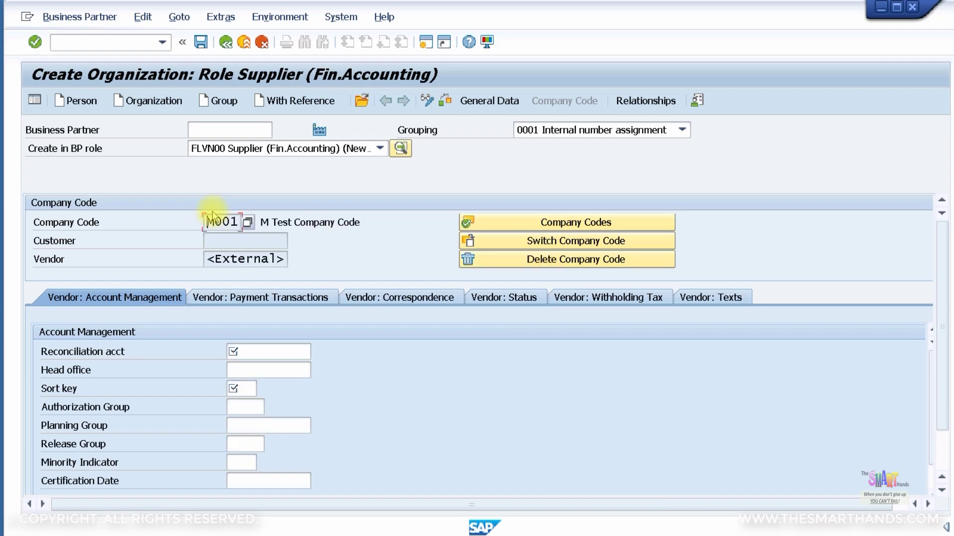
click(268, 354)
click(317, 354)
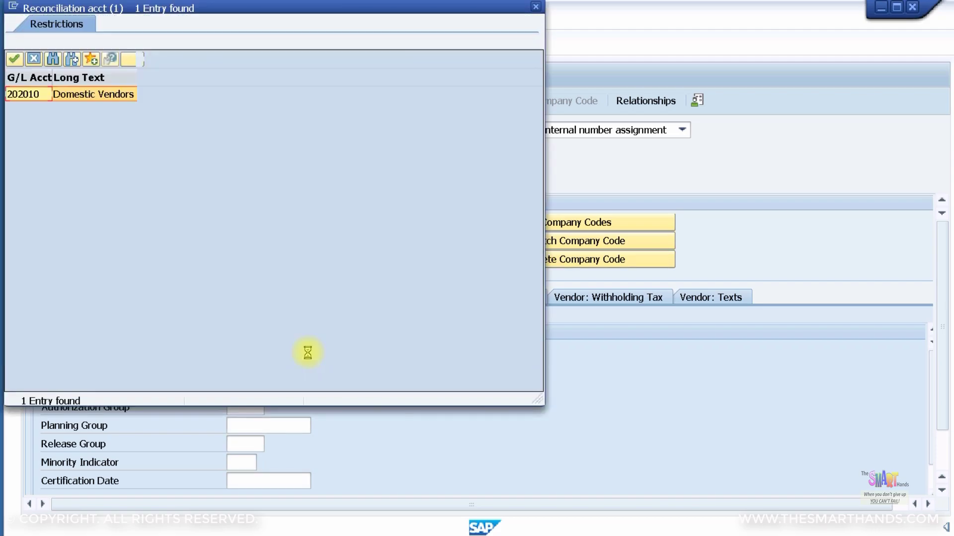
double_click(66, 100)
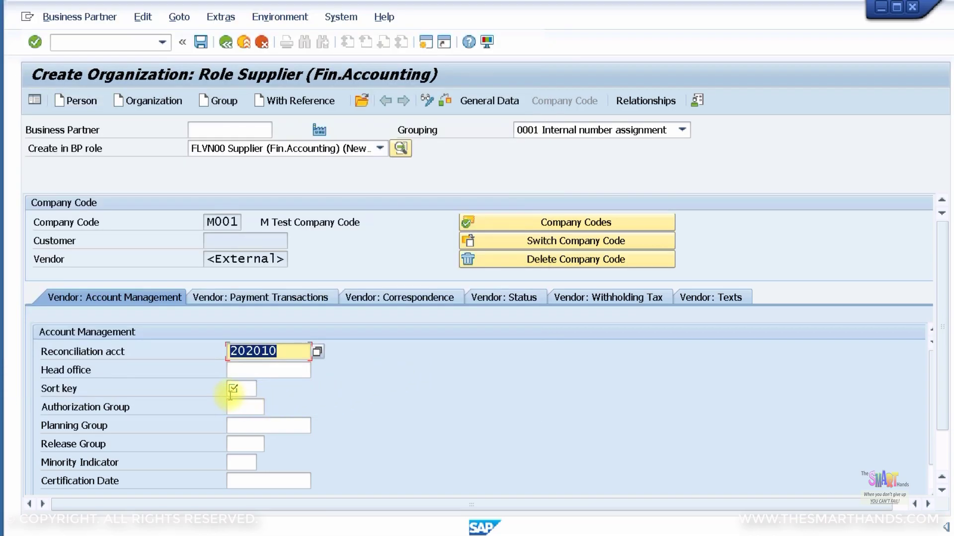
click(241, 390)
text(001)
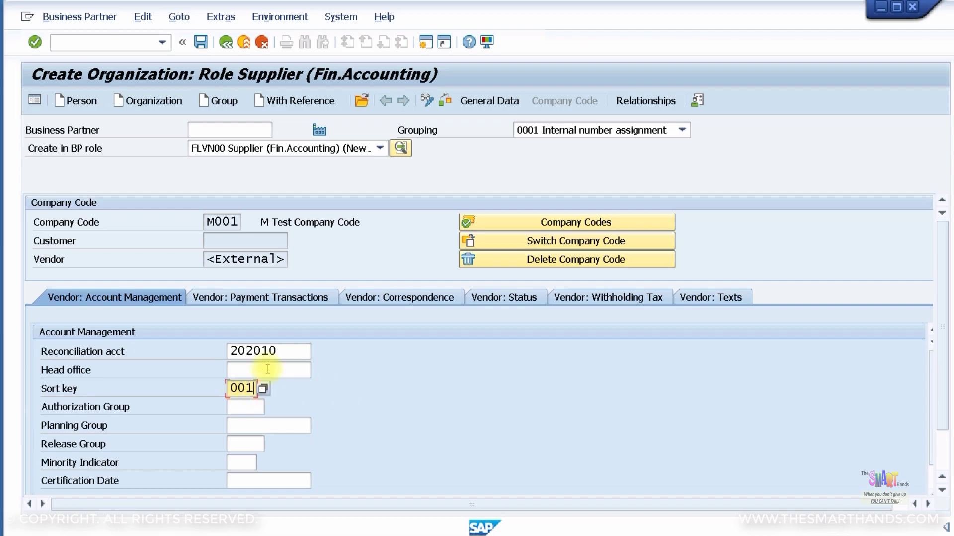
click(199, 45)
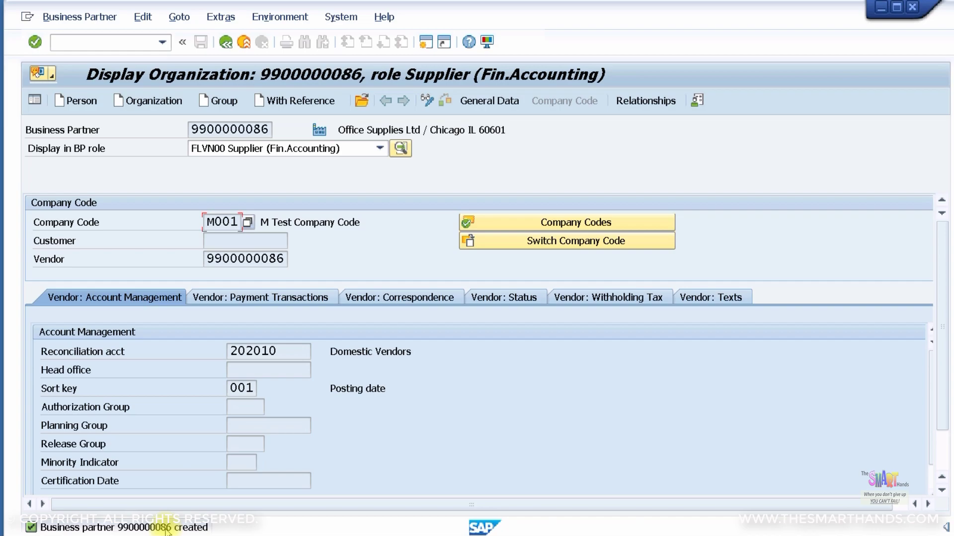
click(226, 42)
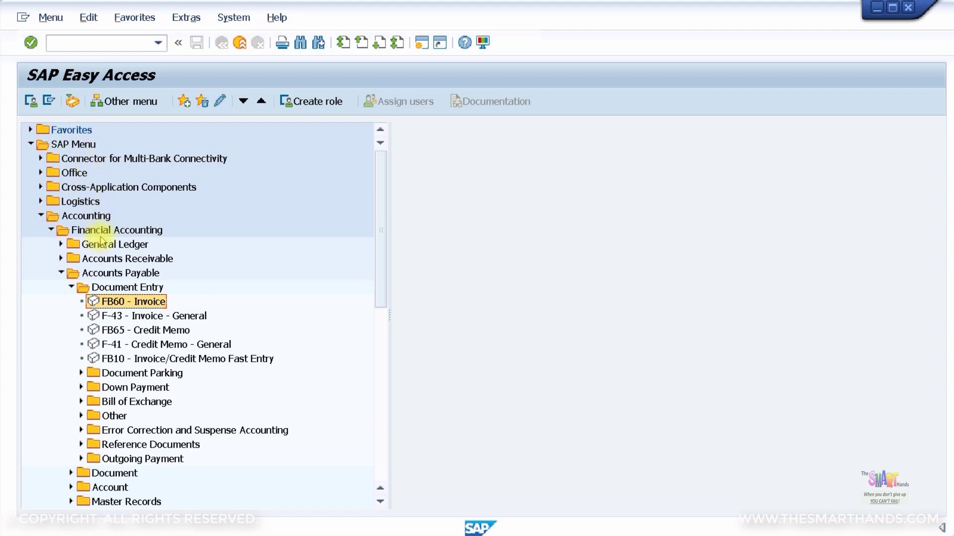
- Start an FB60 invoice for vendor Office Supplies Ltd dated 03.03.2020
double_click(118, 304)
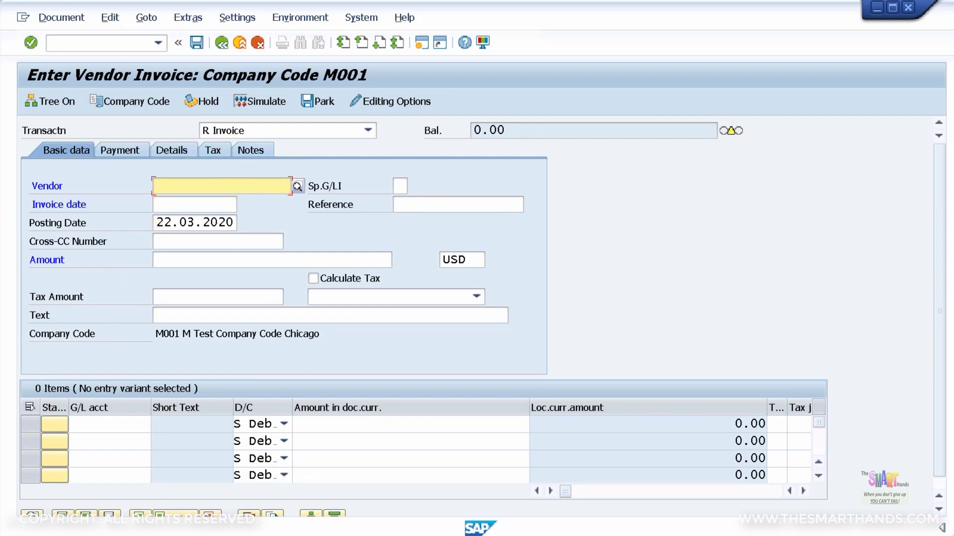
click(215, 186)
click(215, 204)
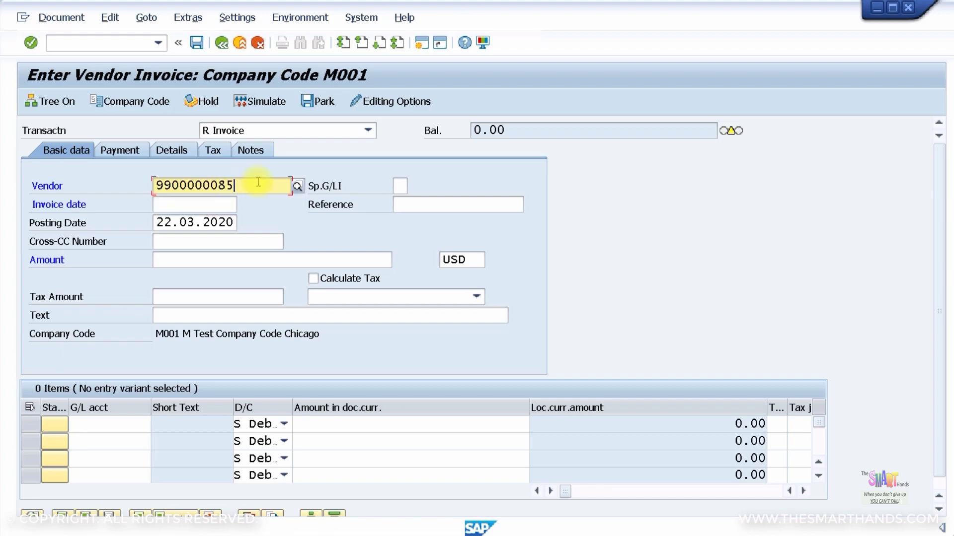
key(BackSpace)
text(6)
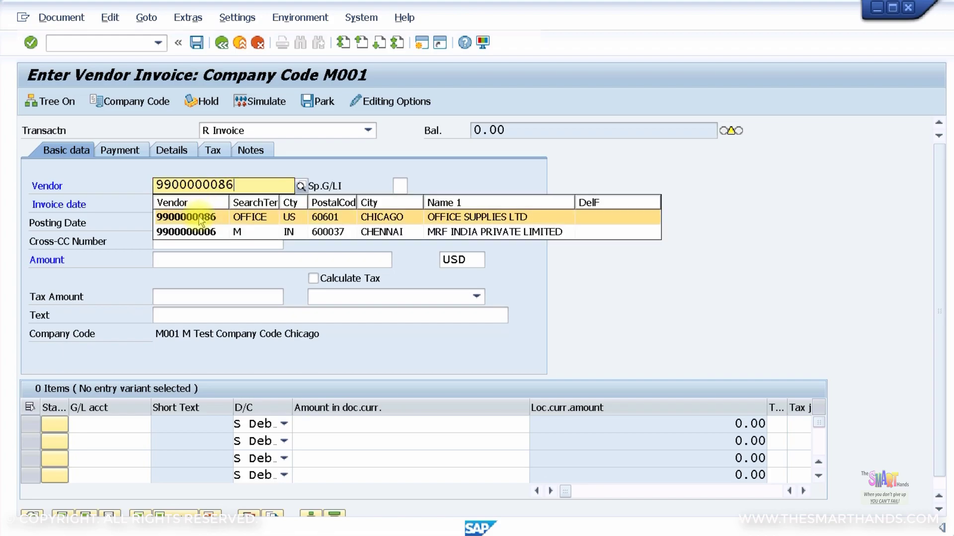
click(199, 218)
click(191, 205)
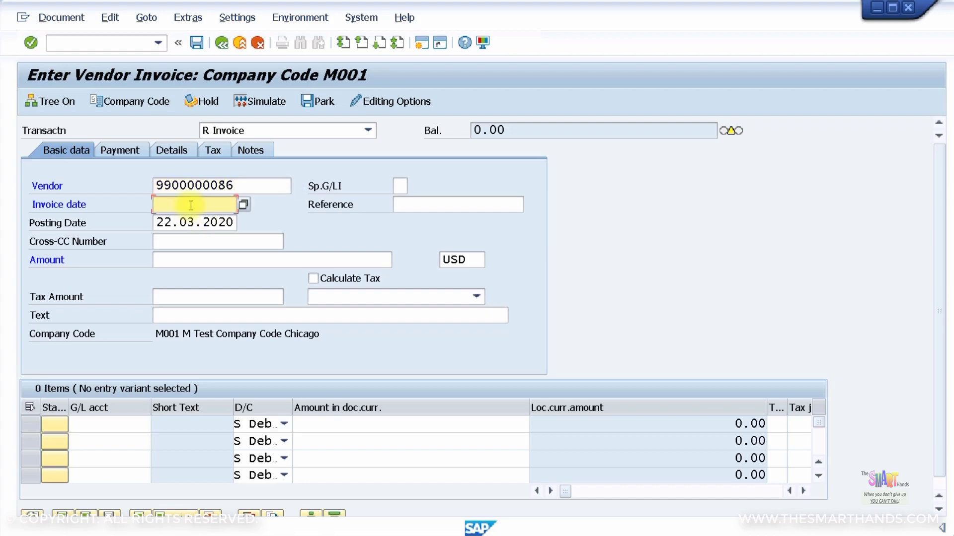
text(03.03.2020)
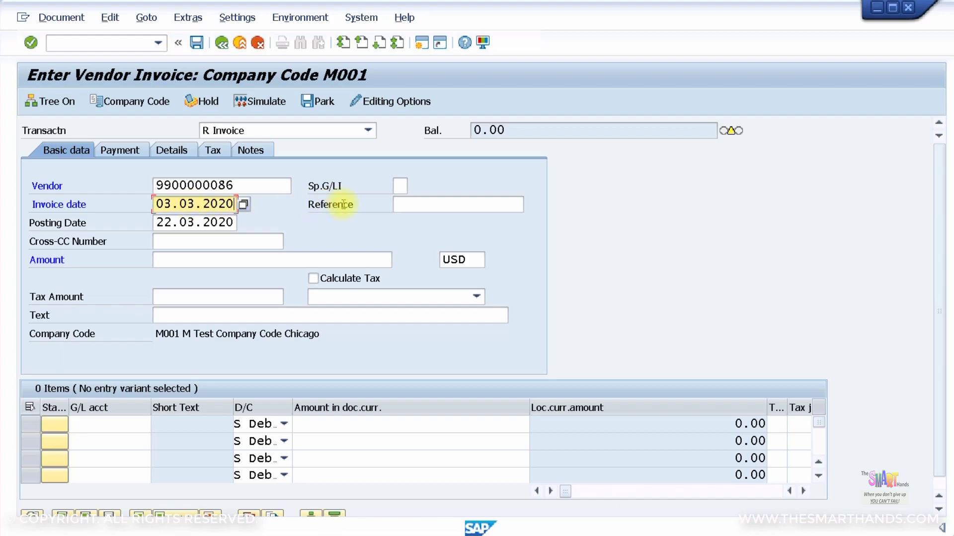
- Enter reference TEST_VENDOR, amount 750, and a description changed from Customer to Vendor
click(430, 213)
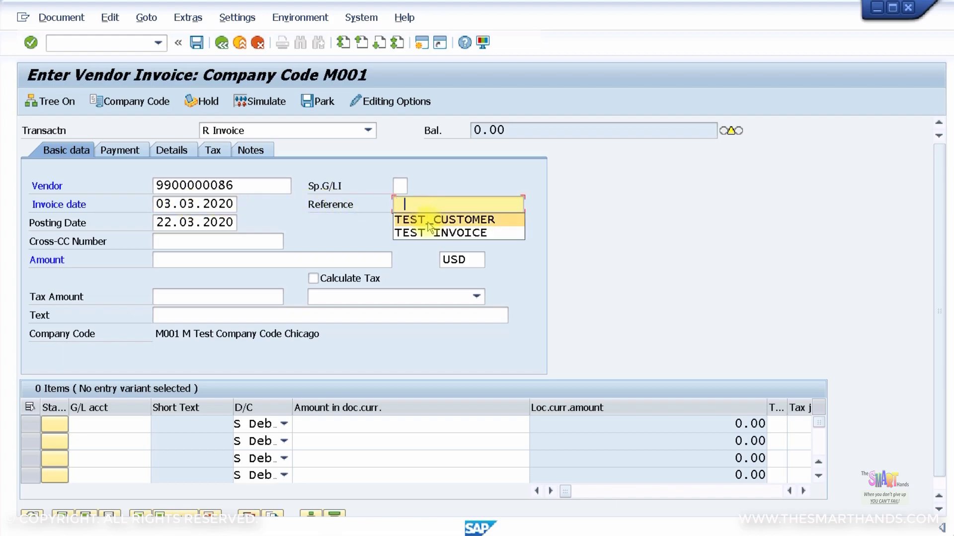
click(432, 215)
drag(434, 204, 537, 211)
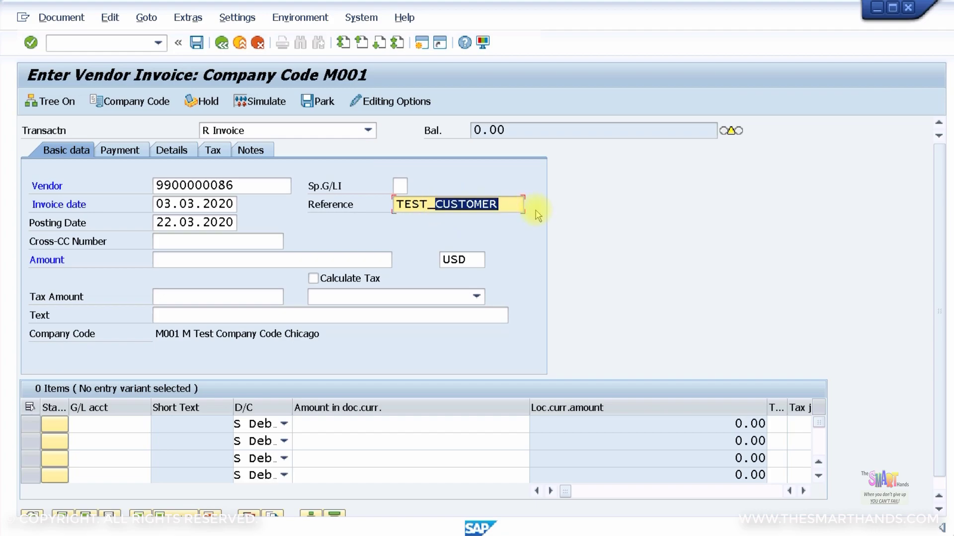
text(VENDOR)
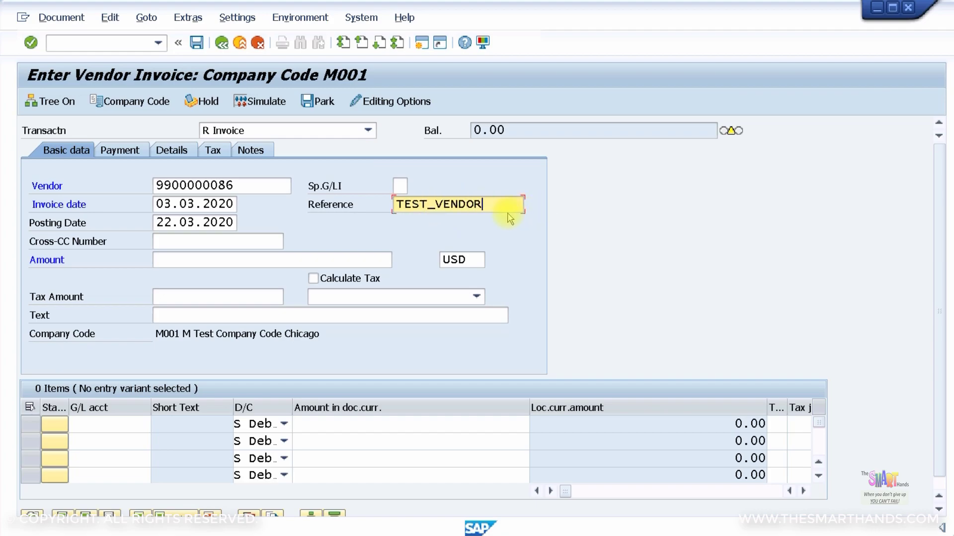
click(191, 258)
text(750)
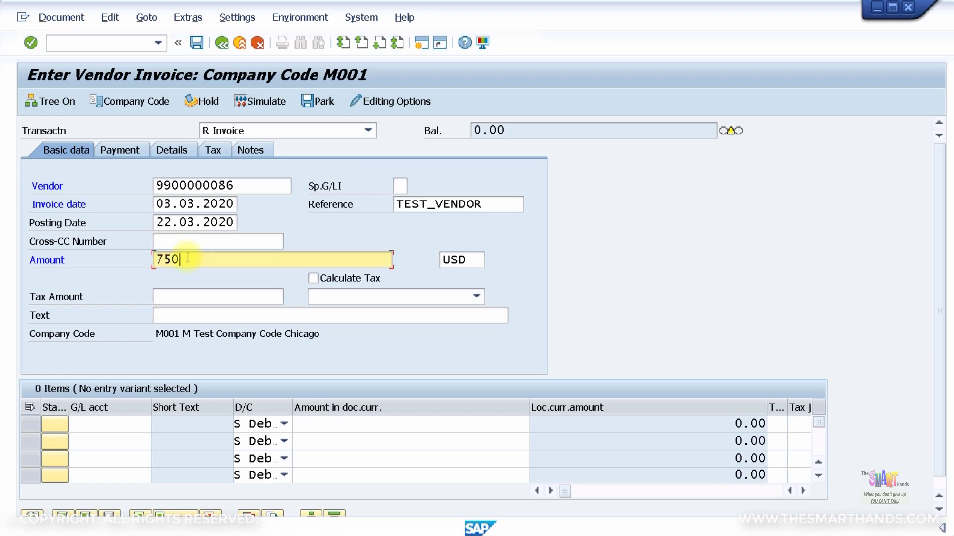
click(211, 315)
text(Tes)
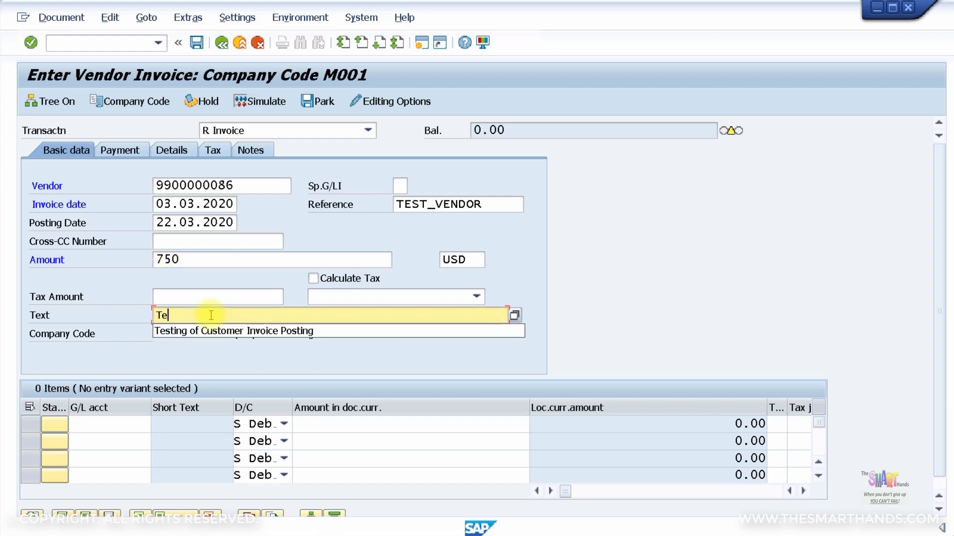
click(223, 331)
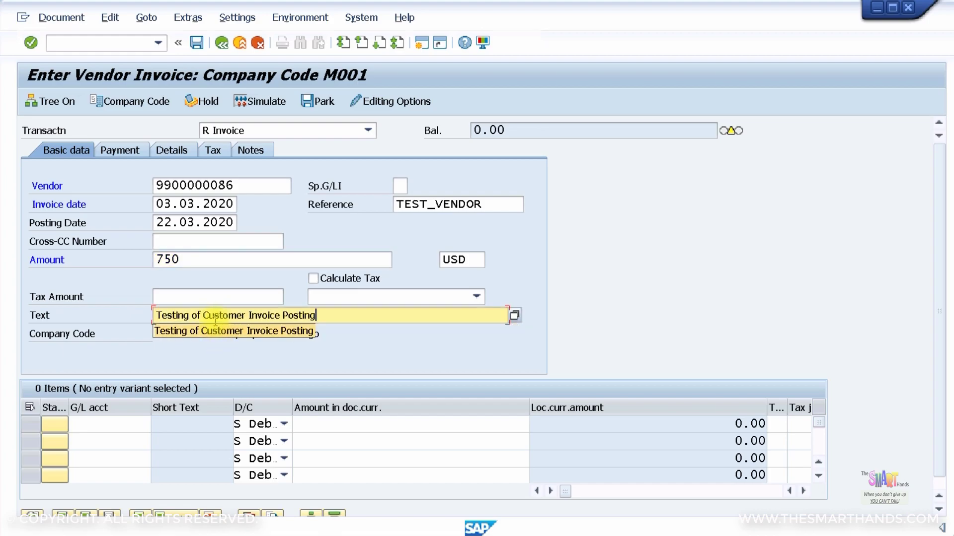
drag(242, 316, 206, 317)
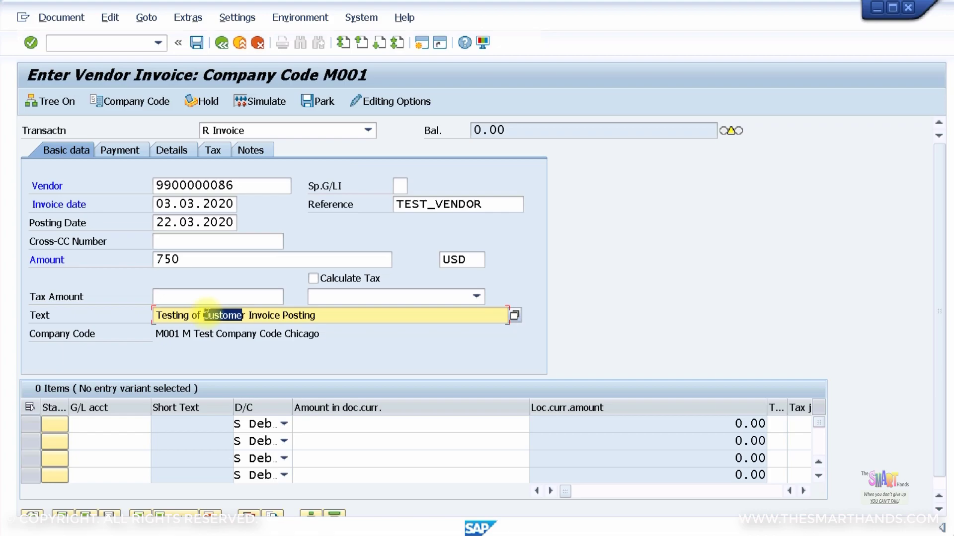
text(Vendo)
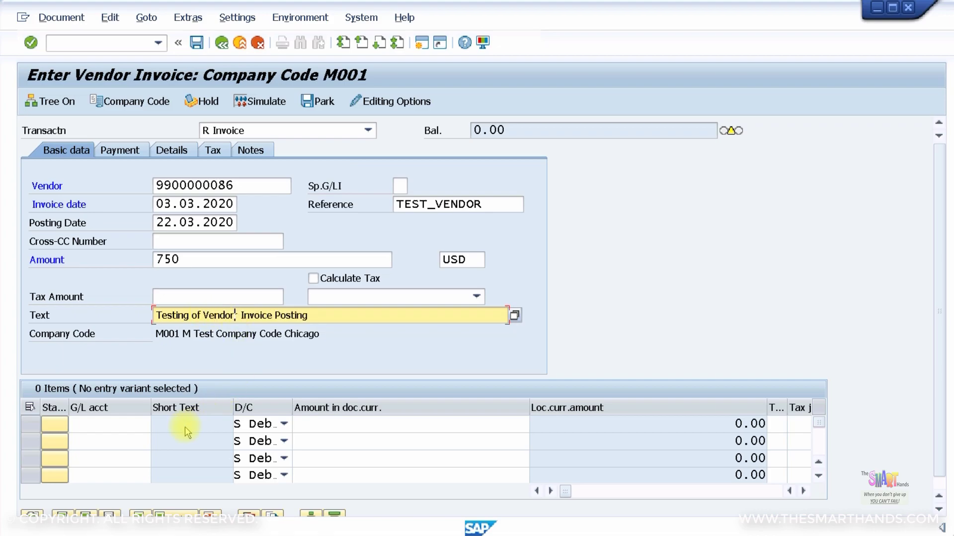
click(122, 426)
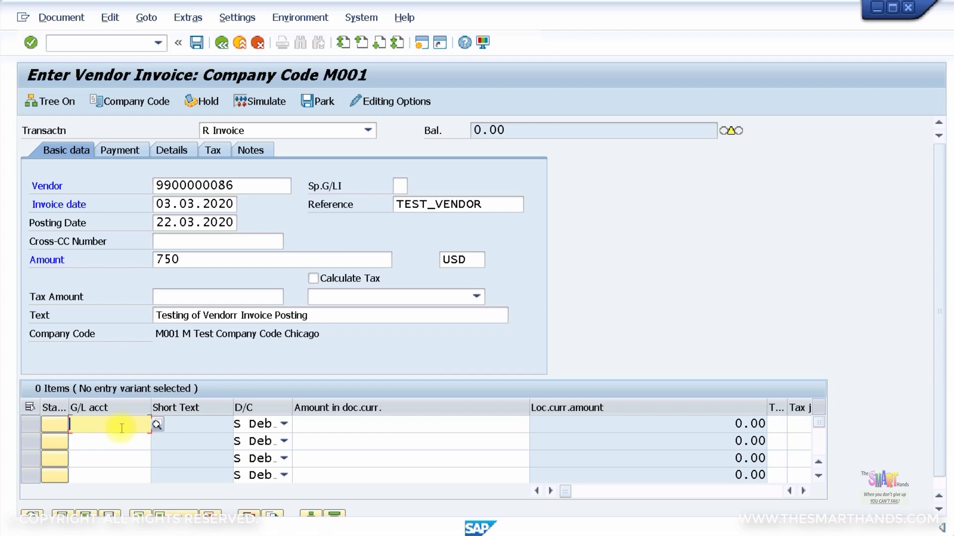
- Debit G/L account 508004 Stationery Expense for 750 in item row 1
text(5)
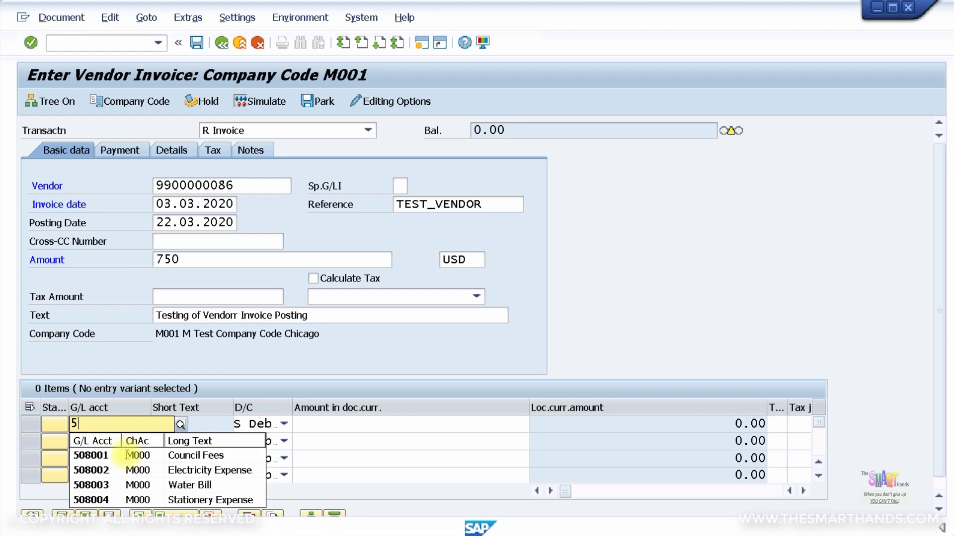
click(158, 500)
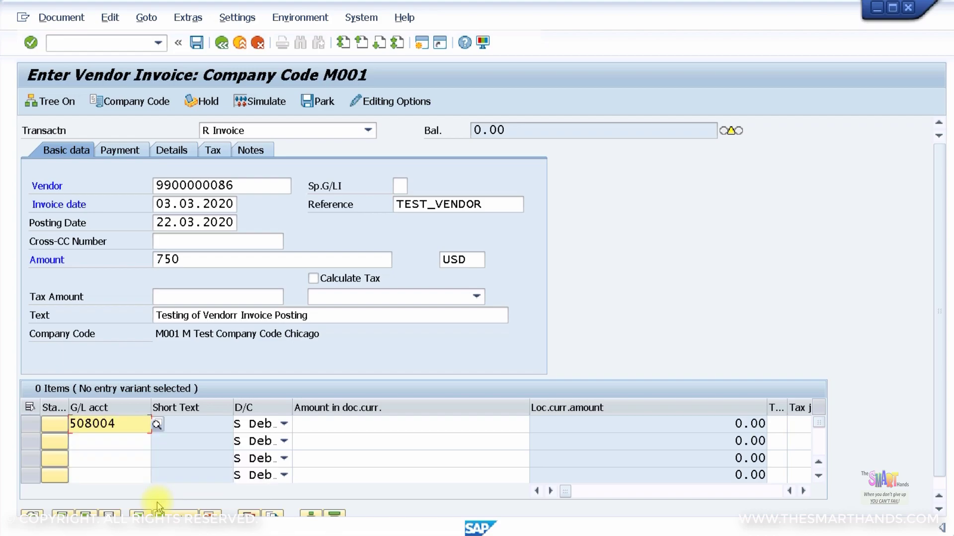
click(369, 427)
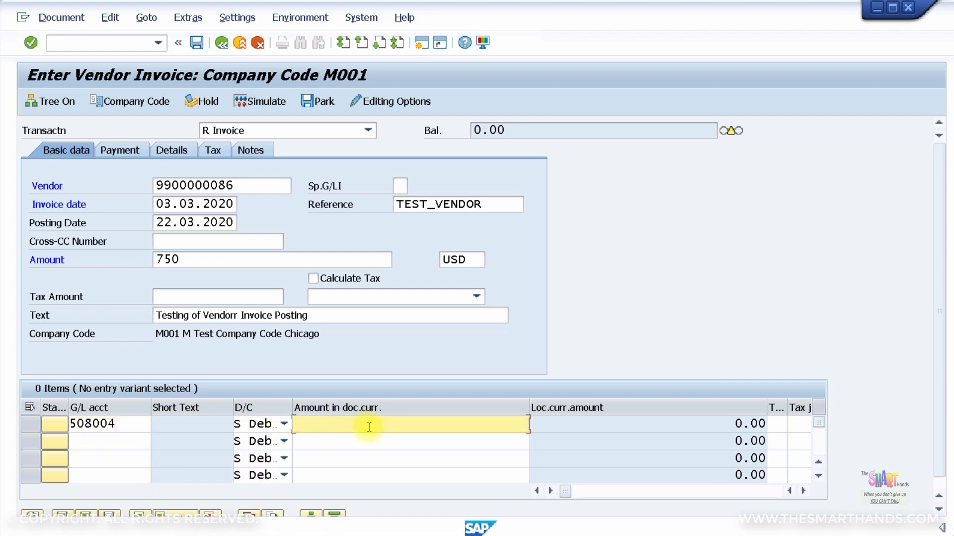
text(750)
key(Return)
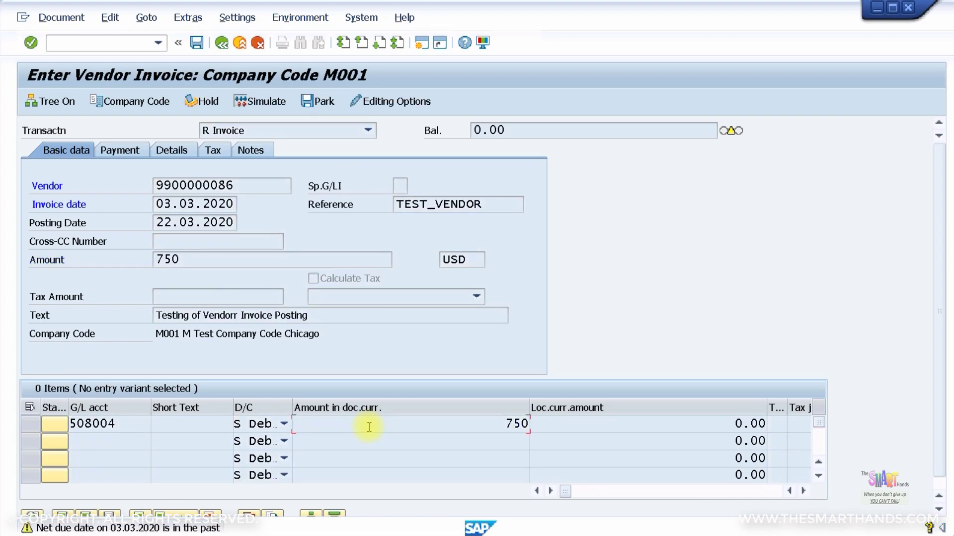
key(Return)
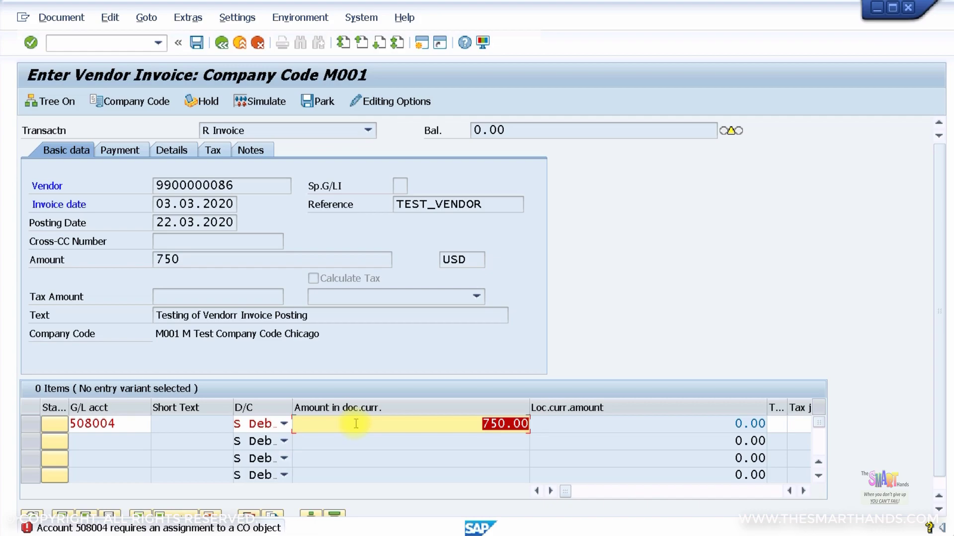
- Assign cost center C00001 to the 750 stationery line via F4 search without controlling area
click(803, 491)
click(804, 491)
click(804, 491)
click(804, 491)
click(803, 491)
click(804, 491)
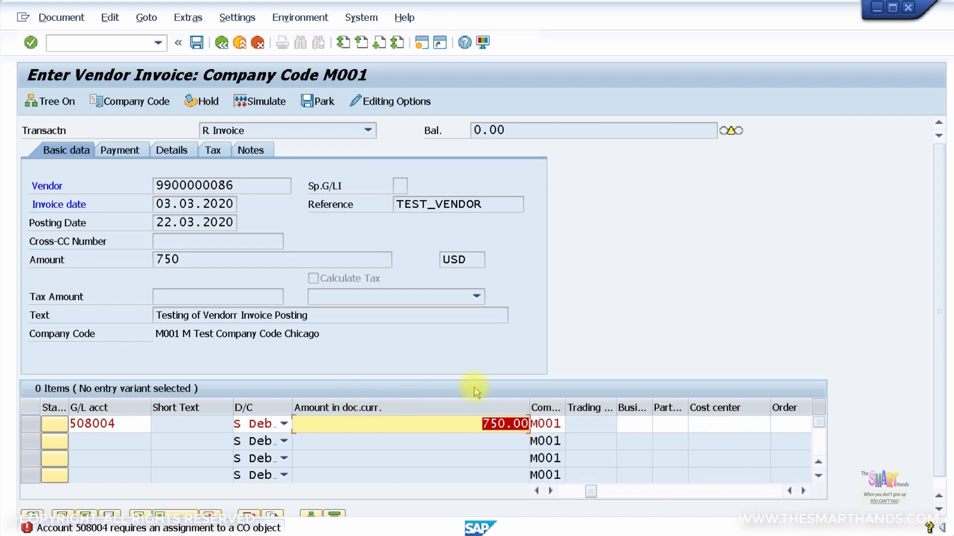
click(714, 426)
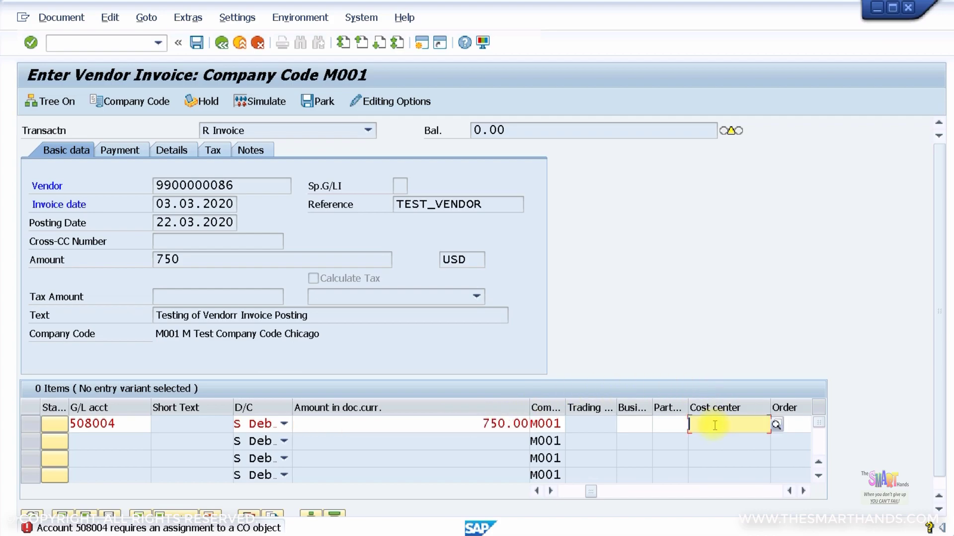
text(C)
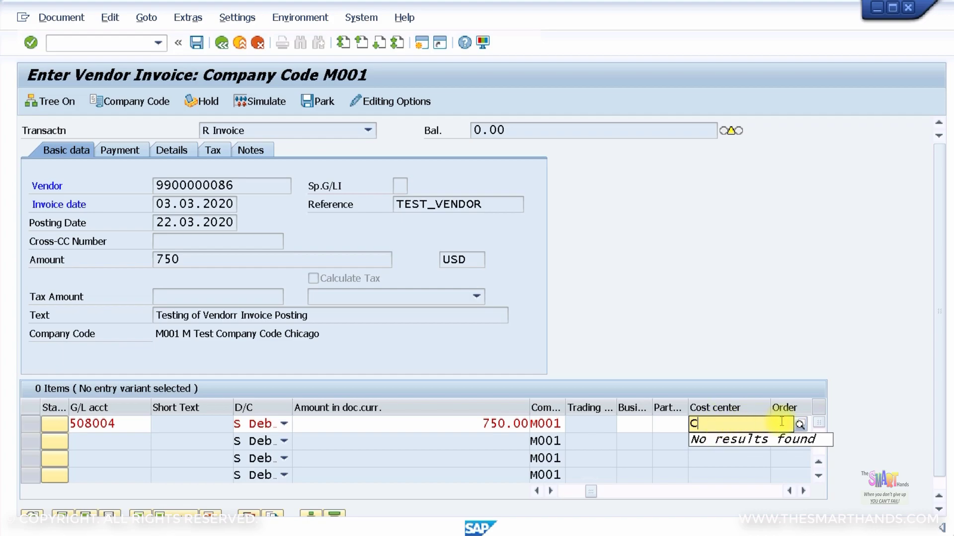
click(701, 443)
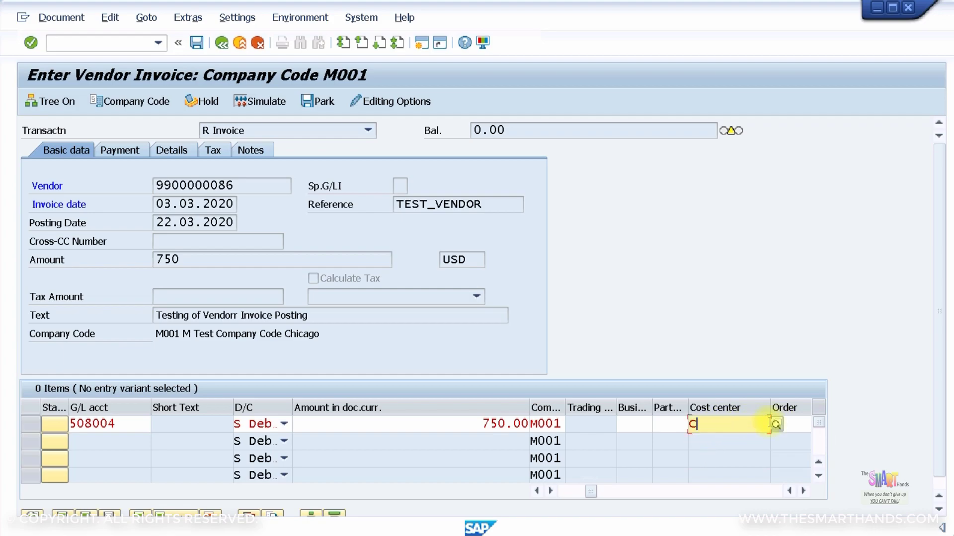
key(F4)
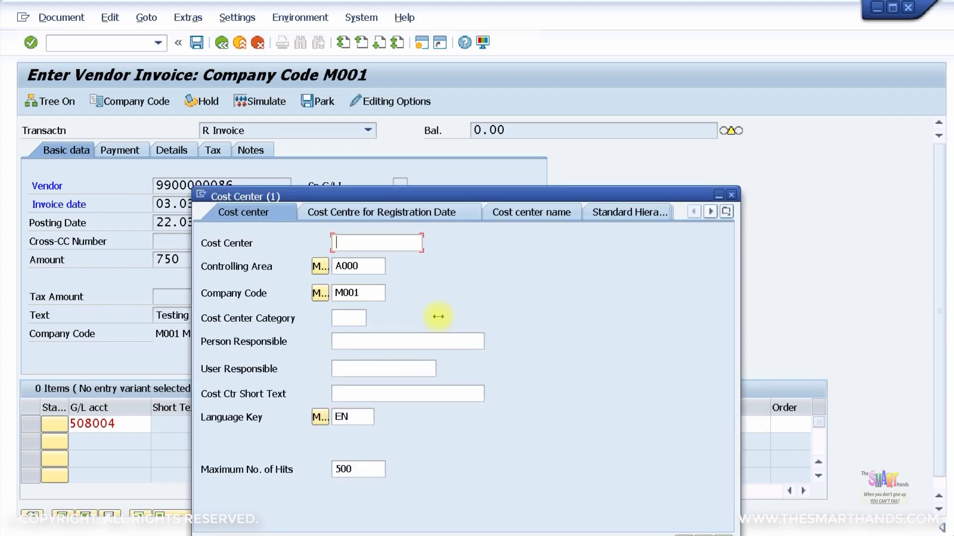
double_click(355, 267)
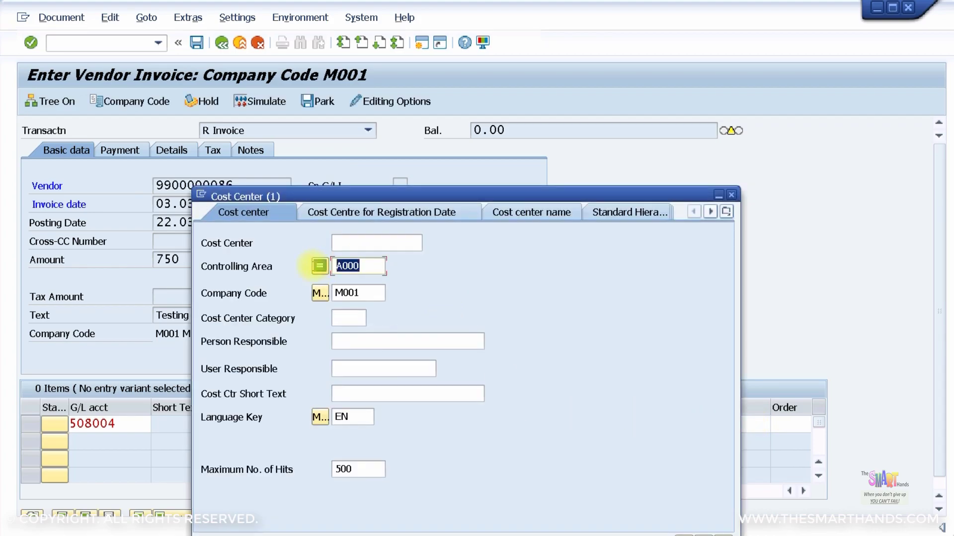
key(Delete)
key(Return)
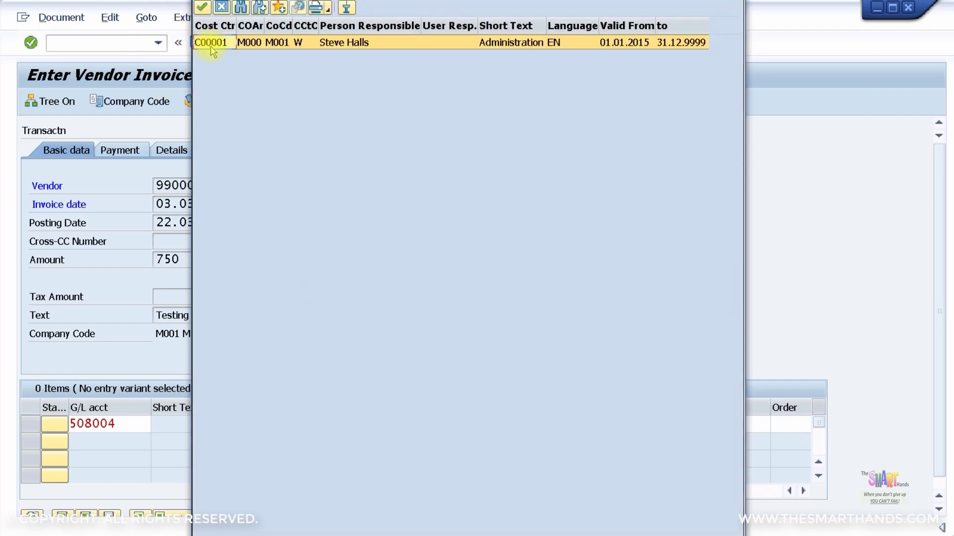
double_click(211, 42)
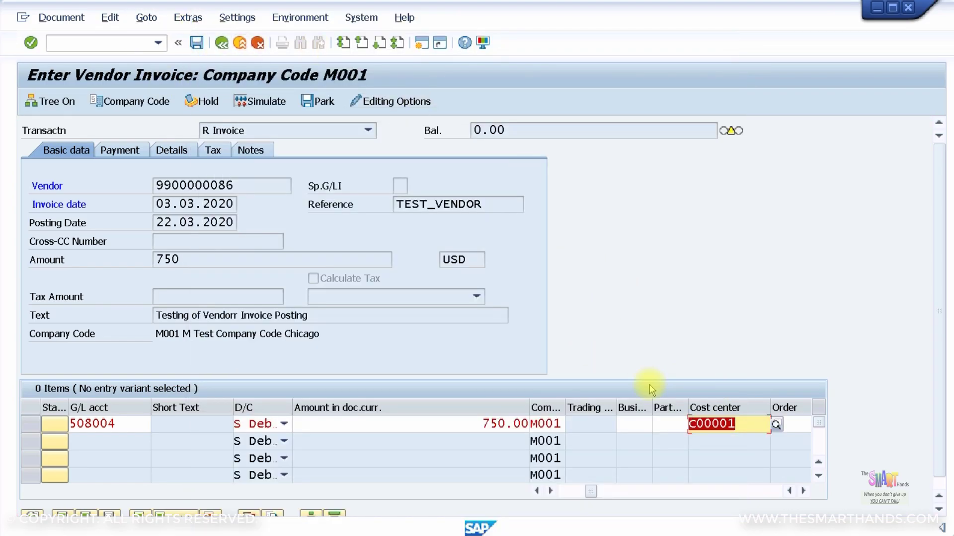
key(Return)
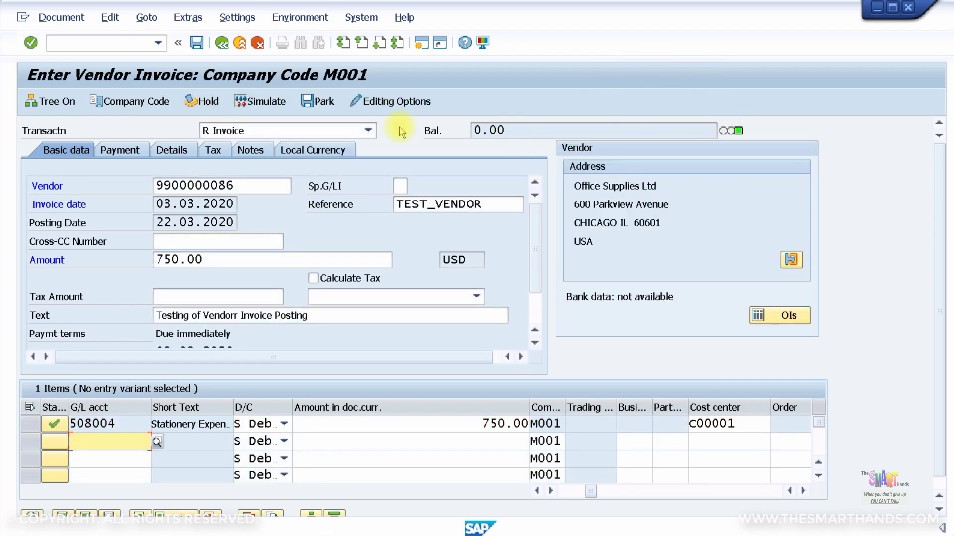
click(260, 101)
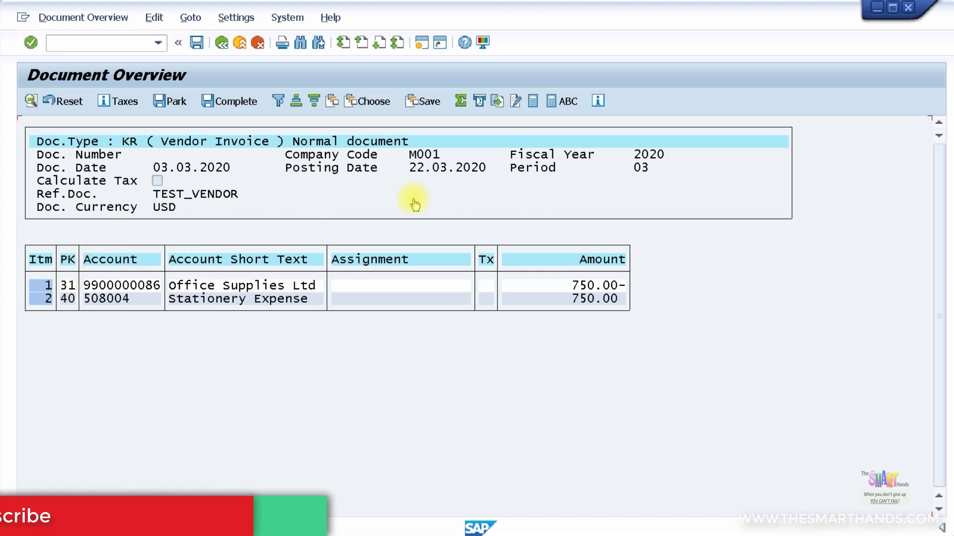
click(197, 44)
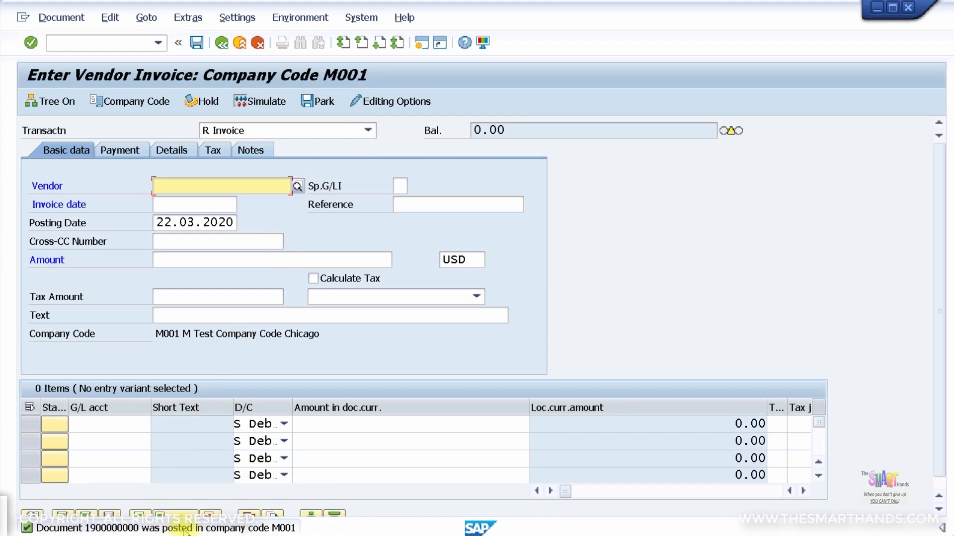
click(59, 18)
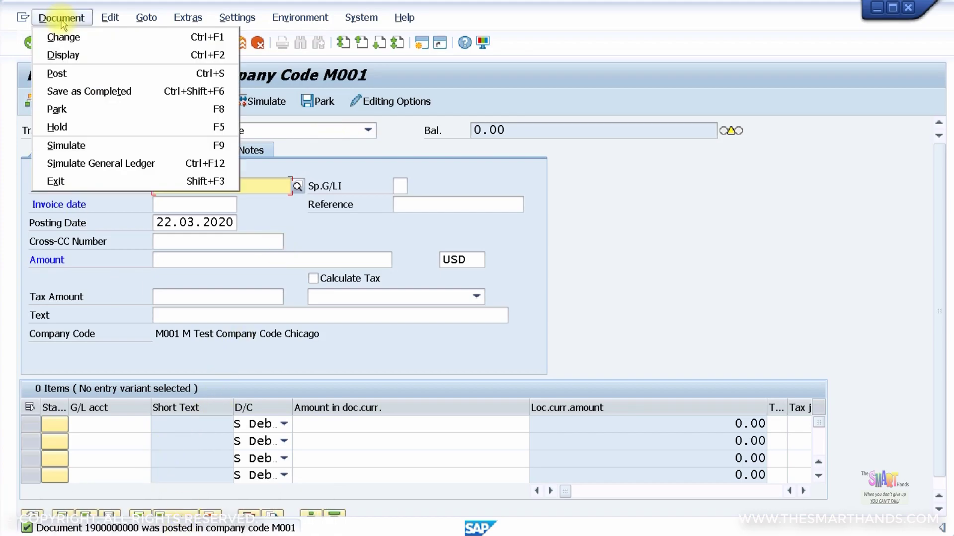
click(70, 55)
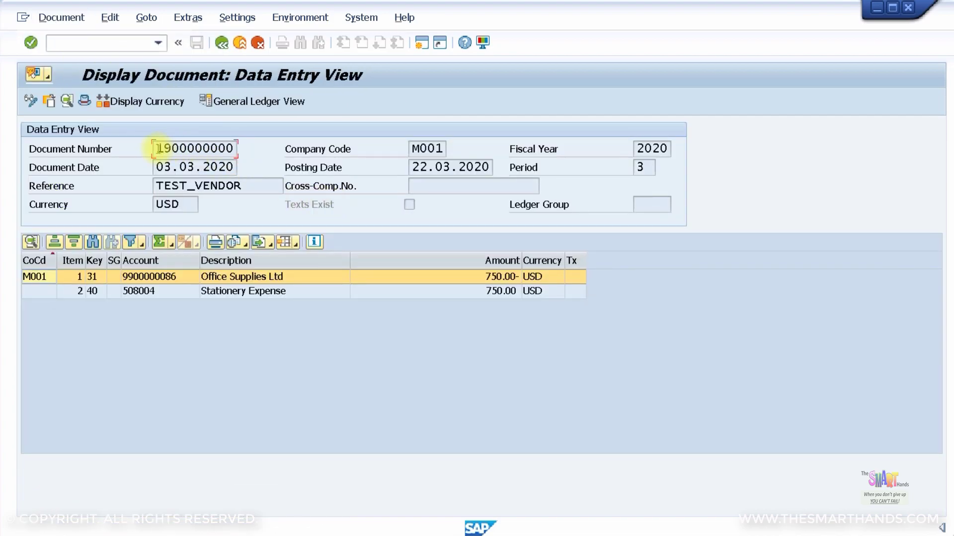
drag(158, 149, 287, 153)
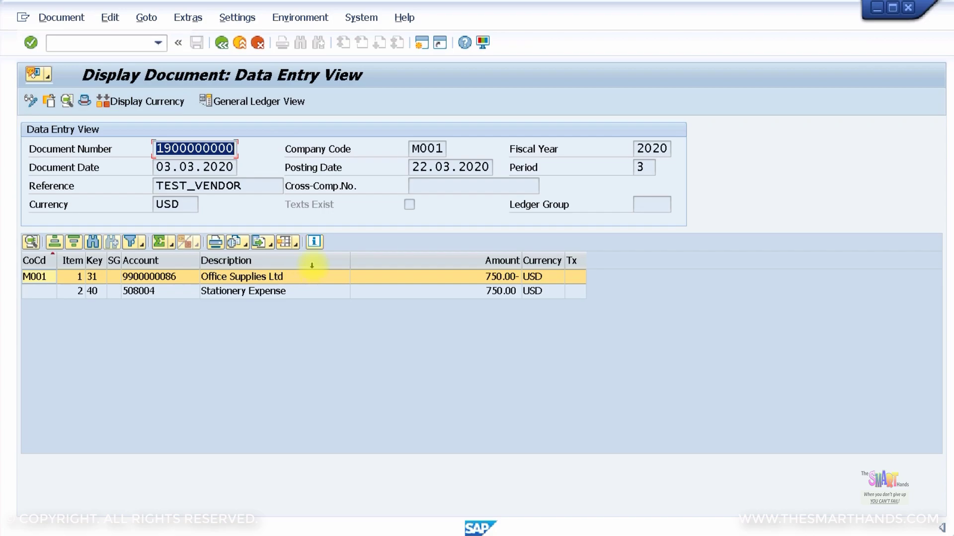